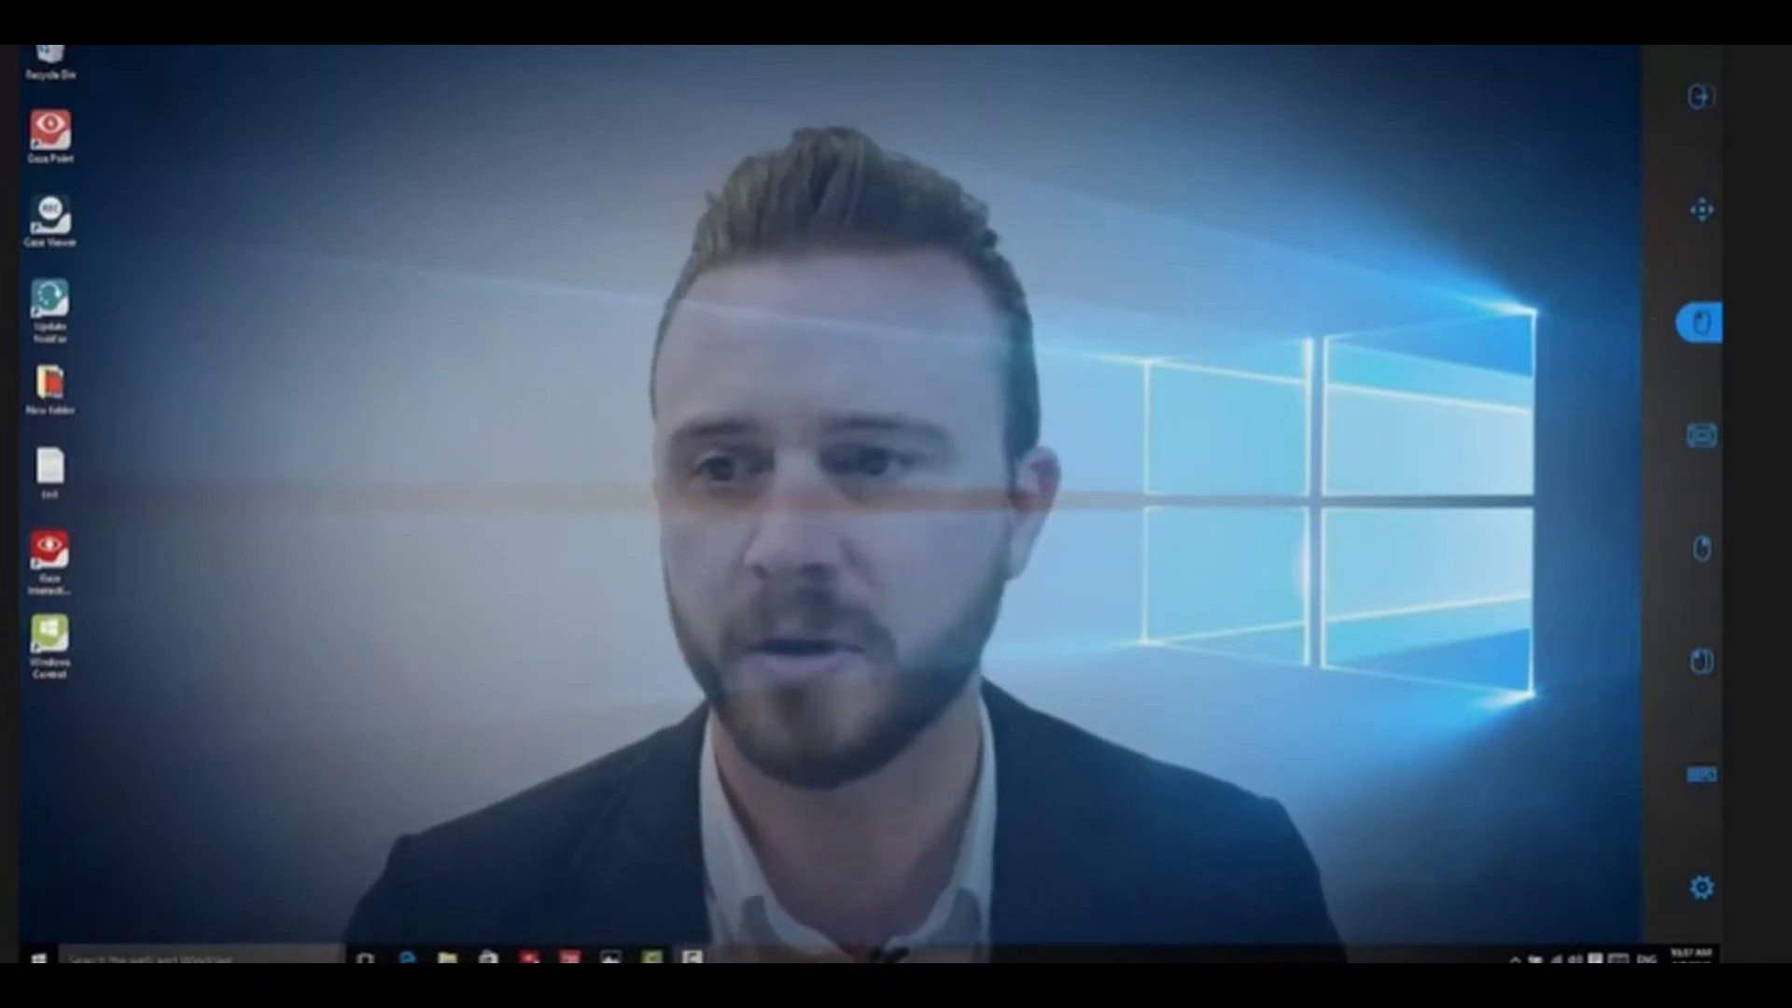
# Try the Switch selection method in the general settings and set the selection back to Gaze
pyautogui.click(37, 957)
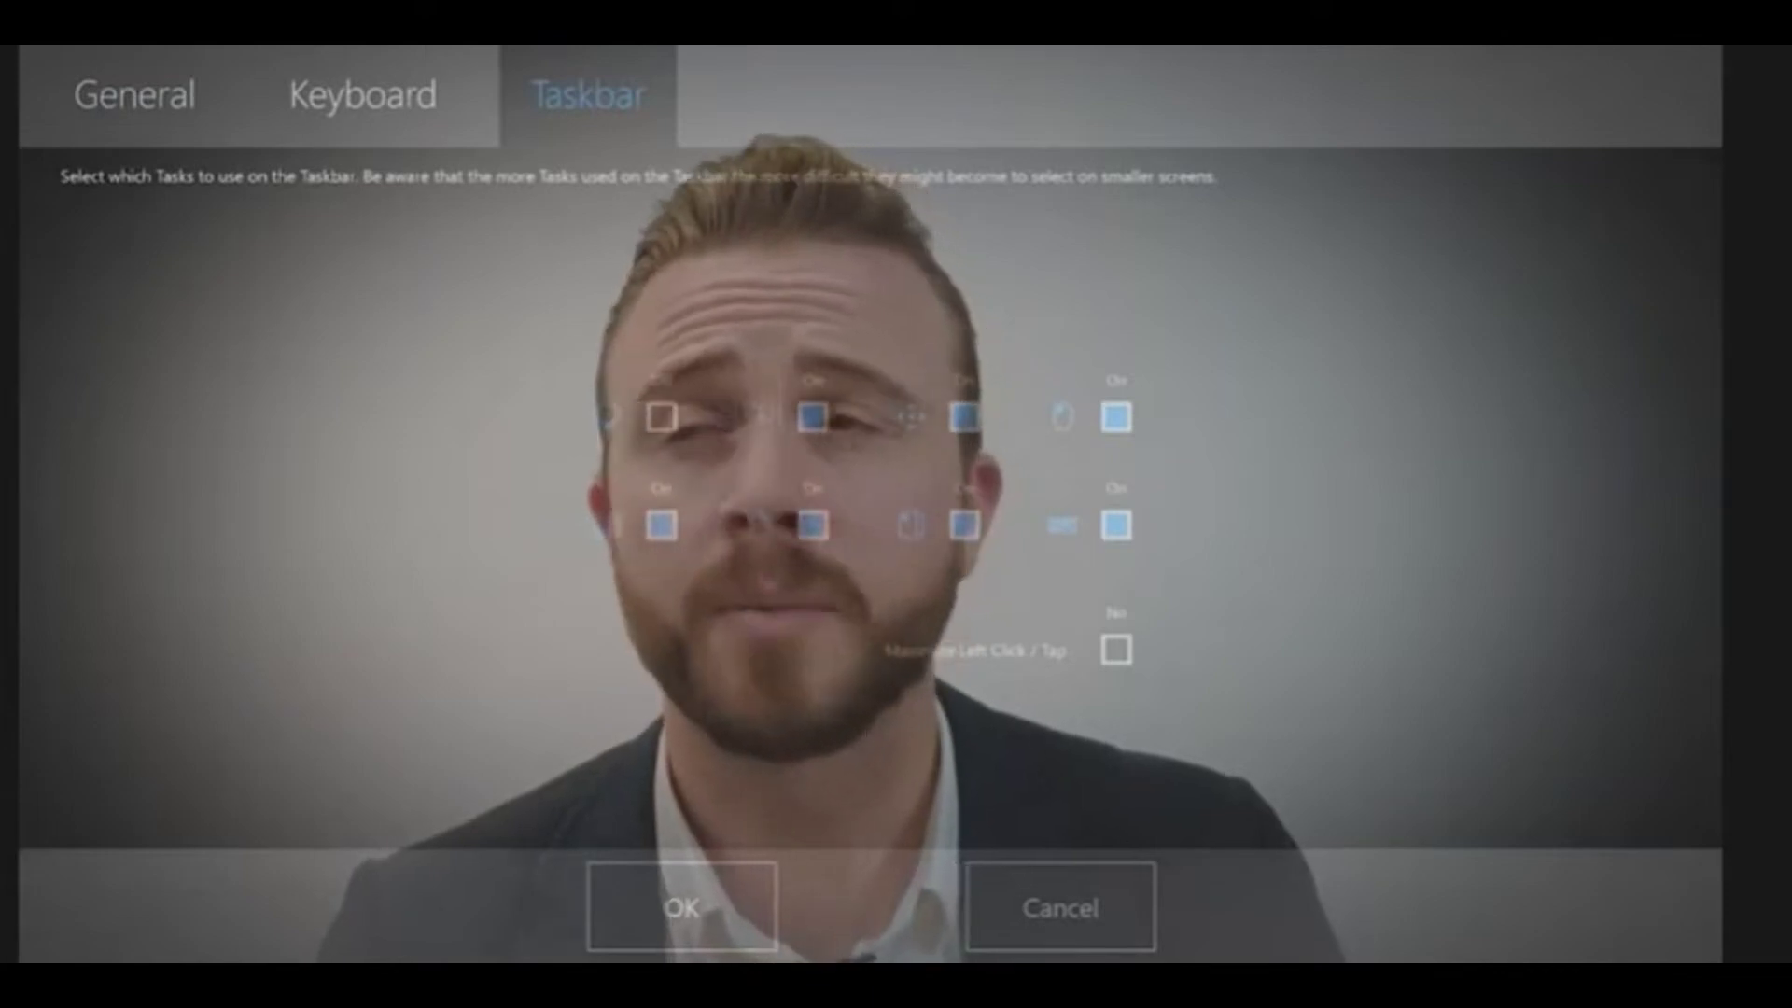
pyautogui.click(134, 94)
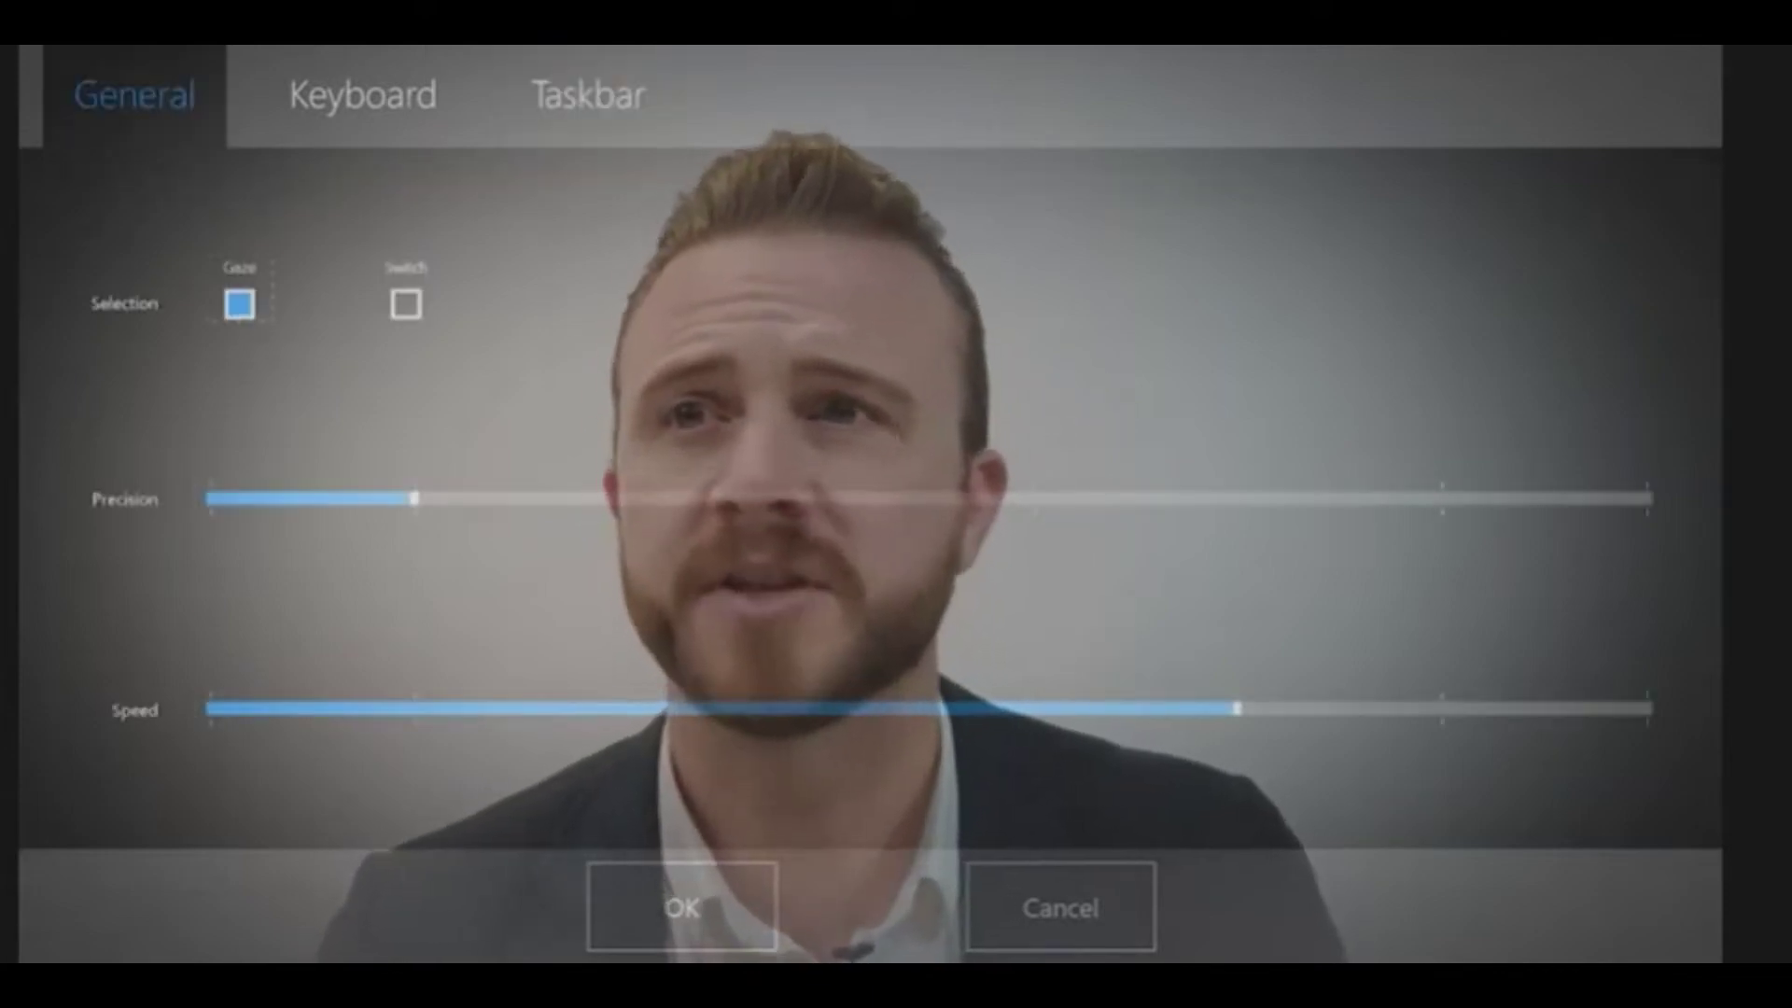
pyautogui.click(405, 305)
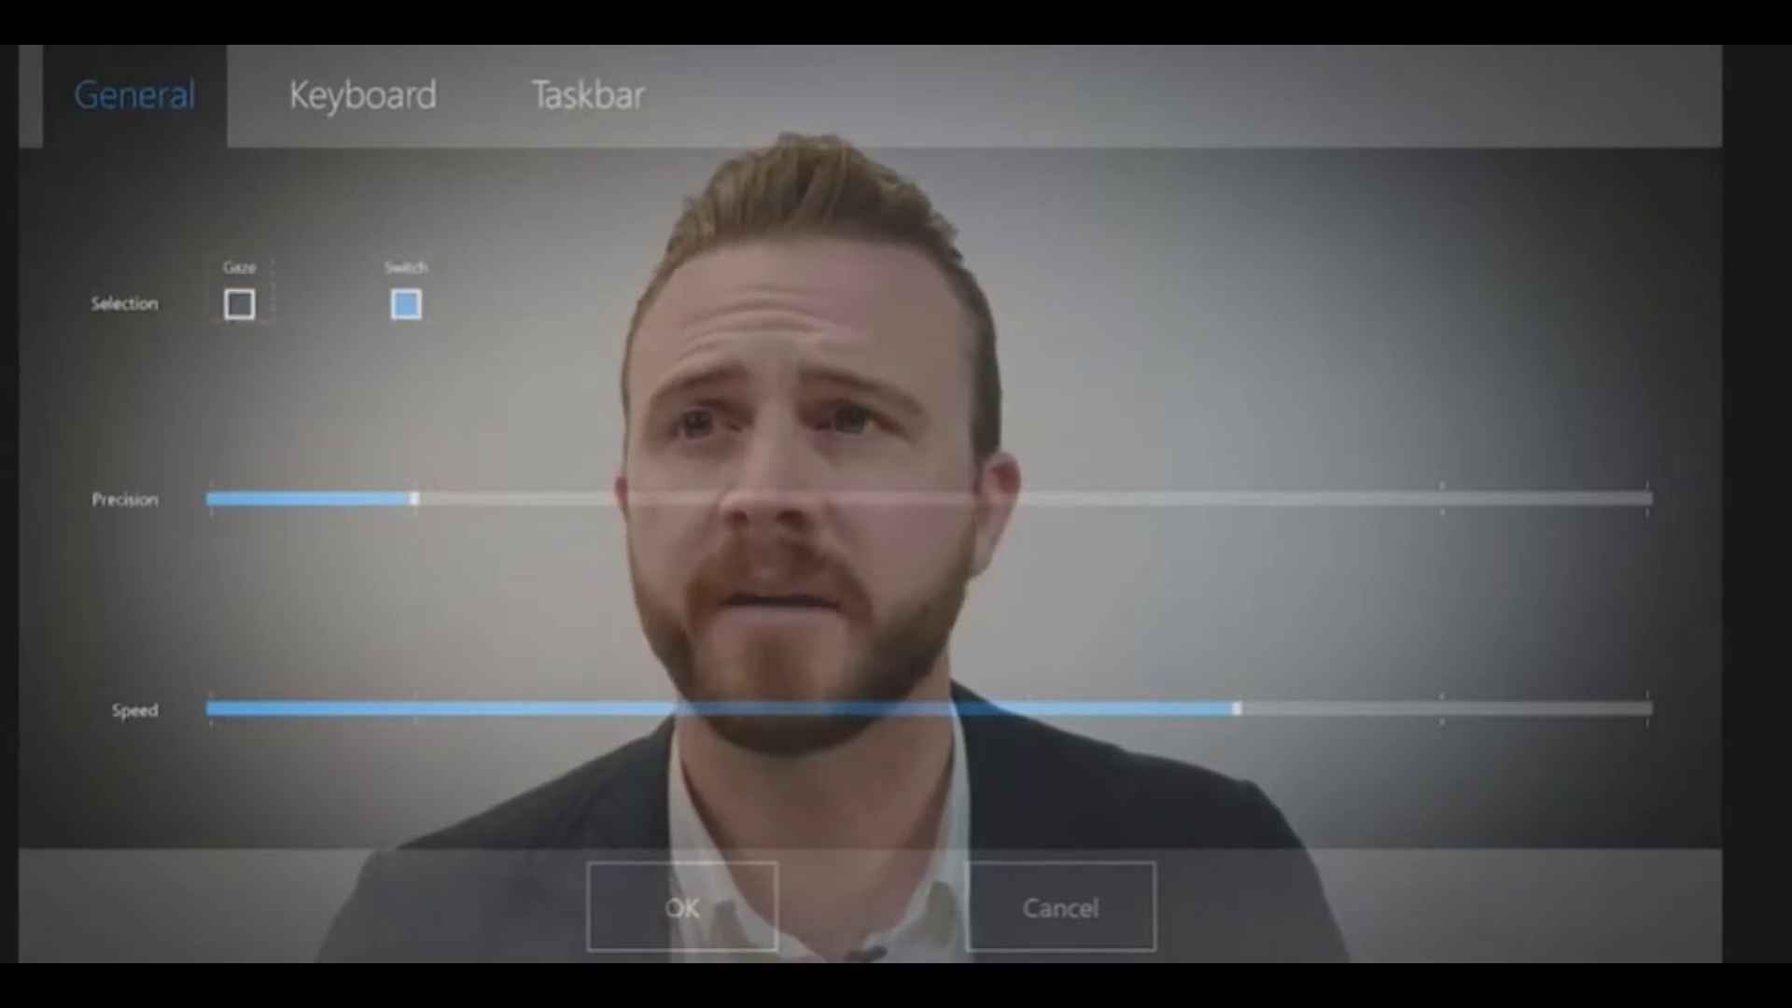
pyautogui.click(239, 304)
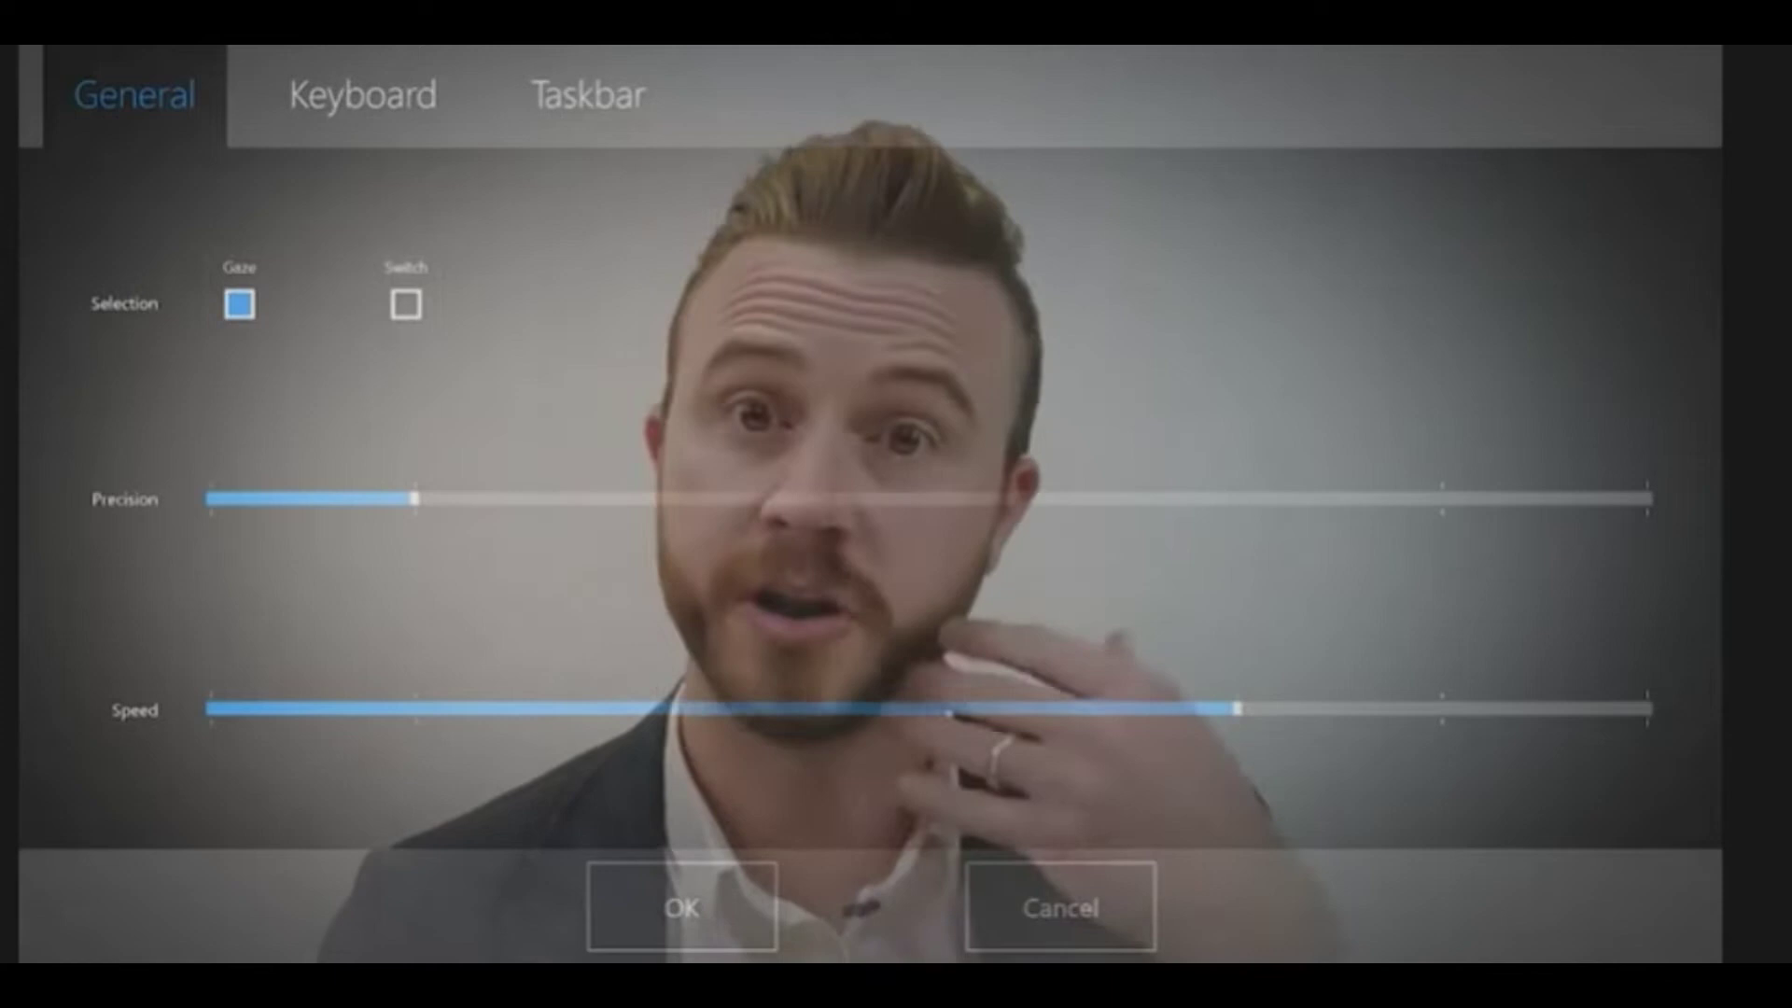
pyautogui.press('Return')
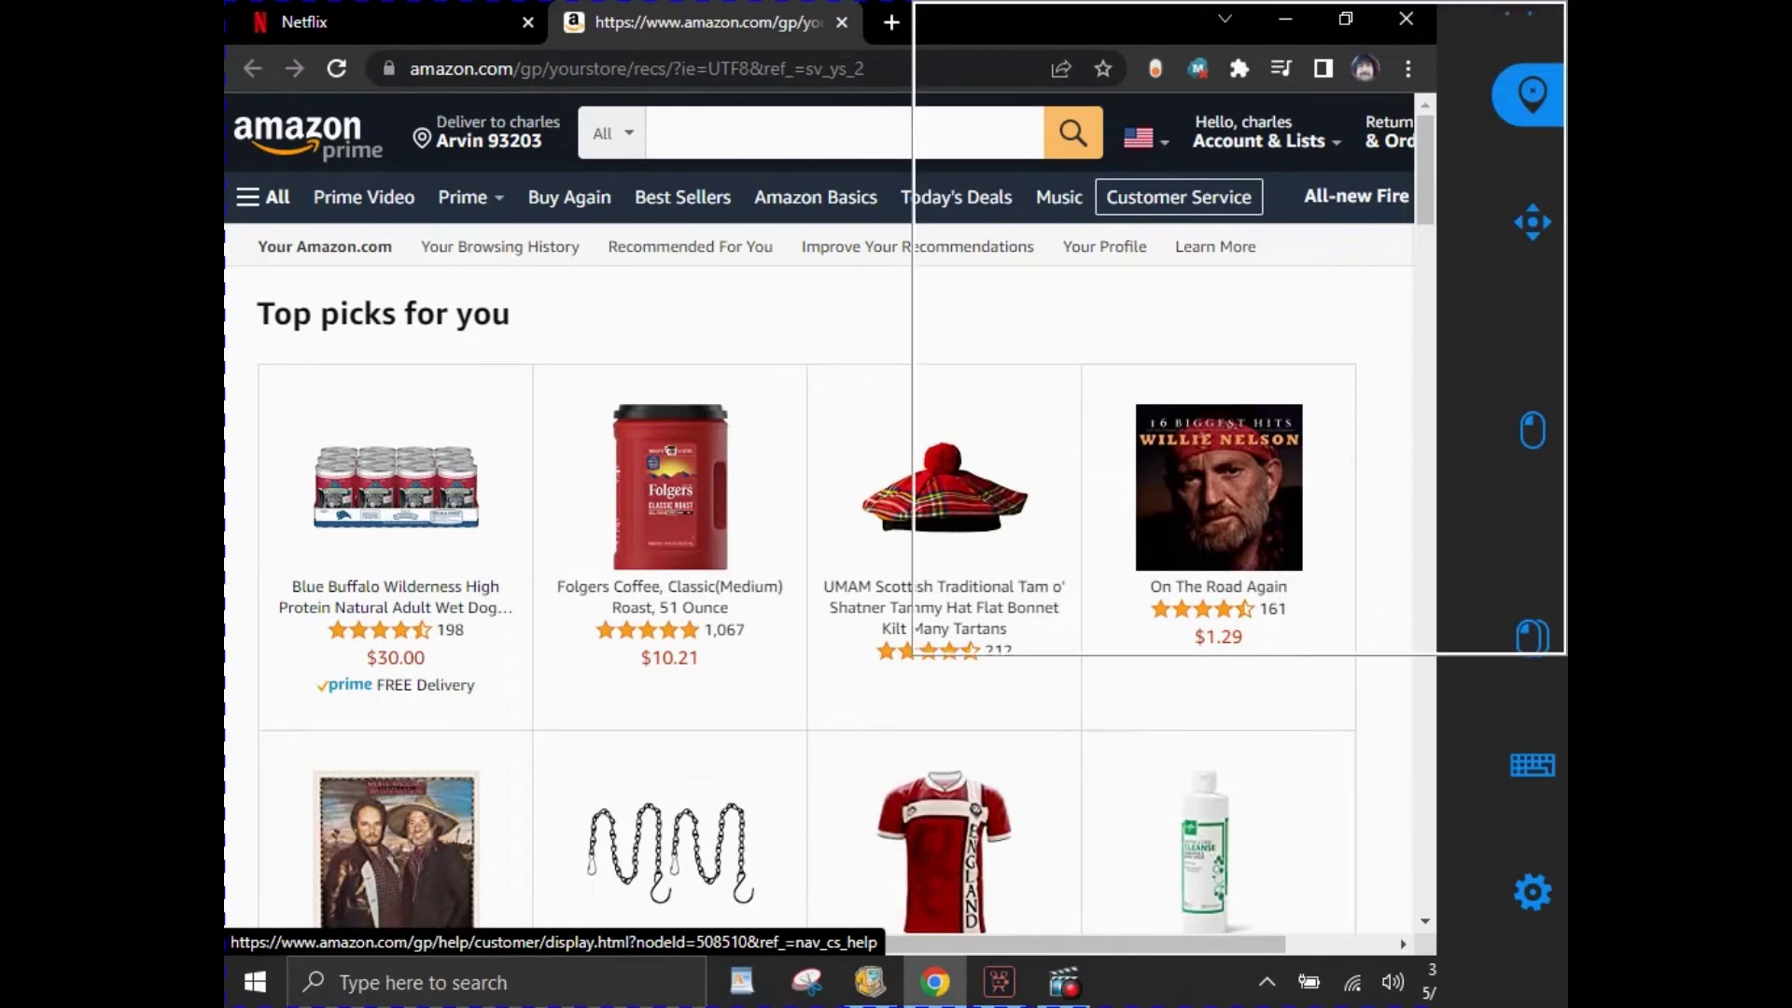
# On Amazon, show the Account & Lists options and open the Your Account page
pyautogui.moveTo(1259, 135)
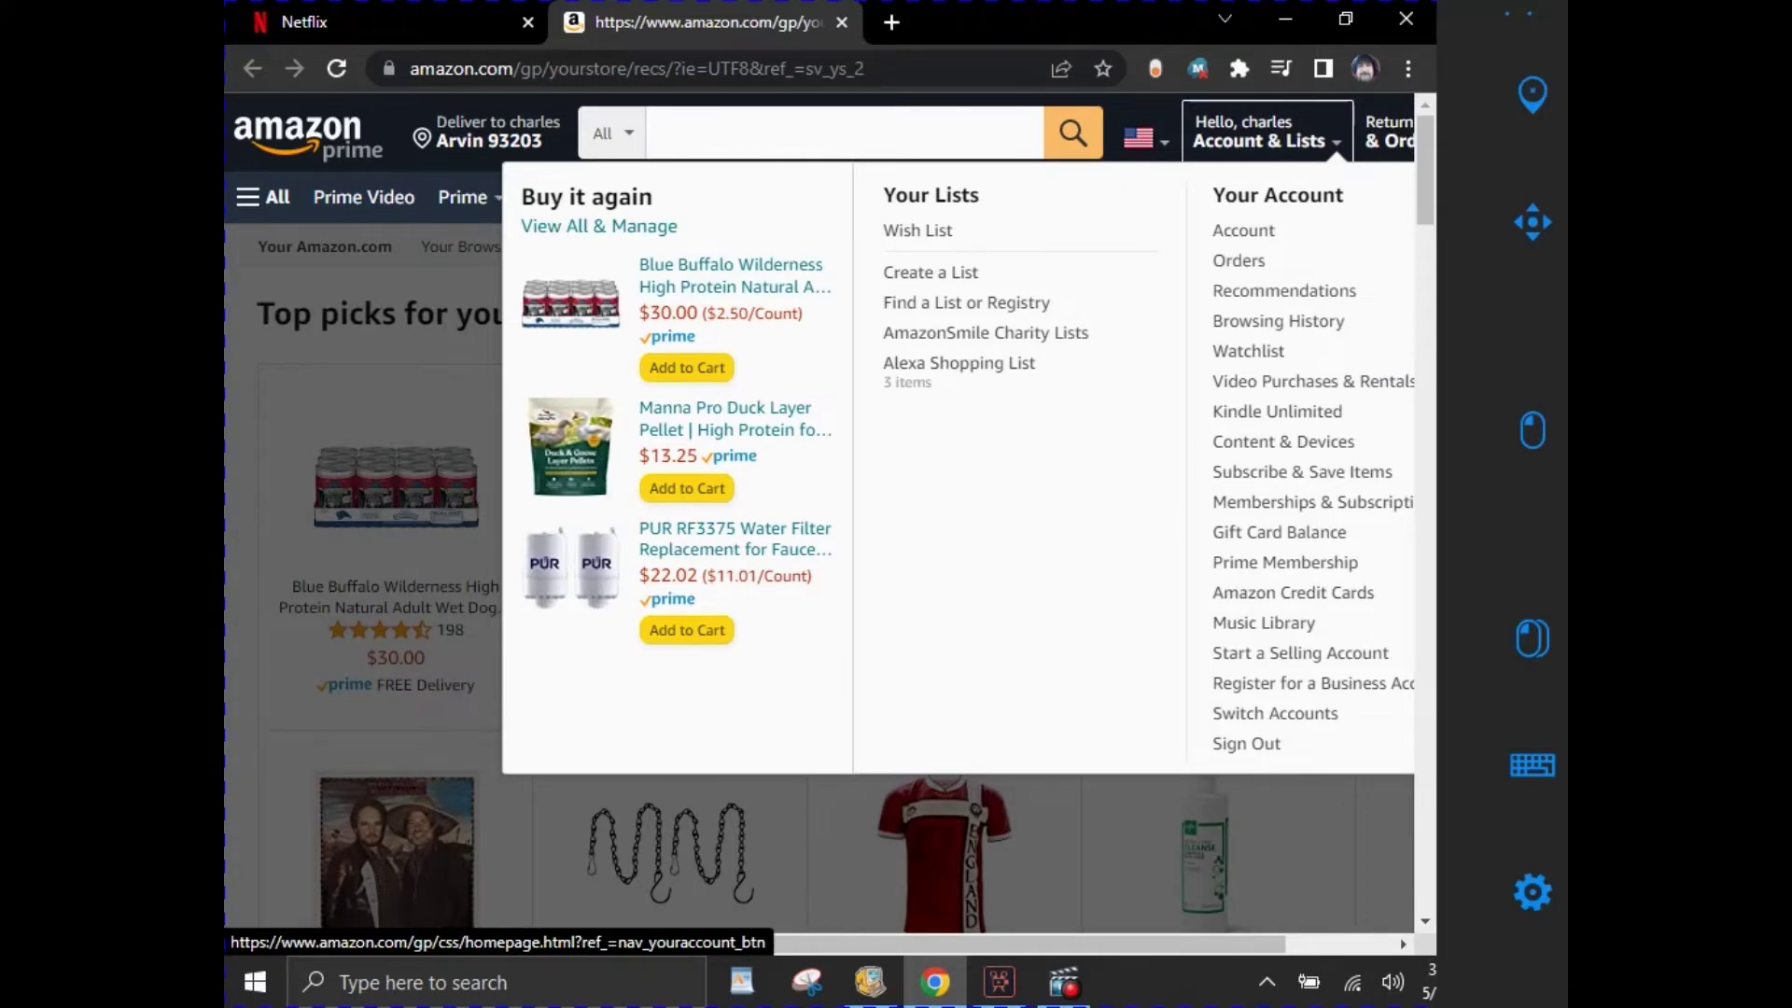
pyautogui.click(1243, 230)
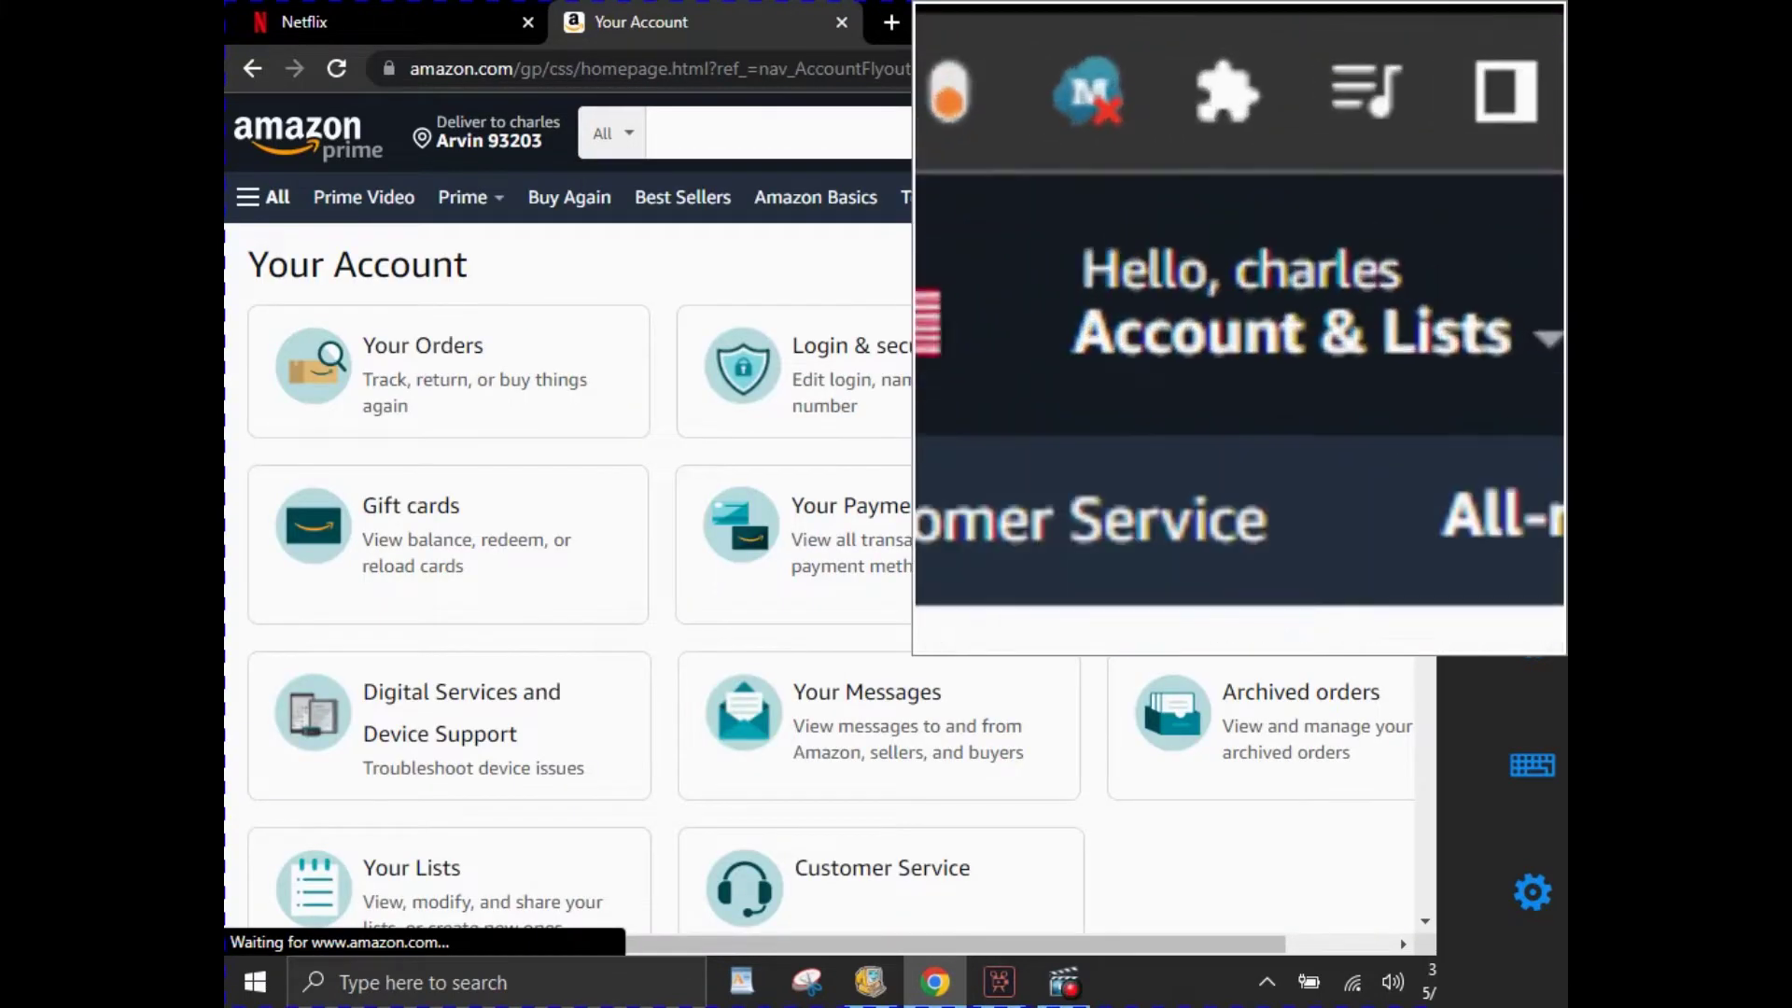
pyautogui.moveTo(1260, 138)
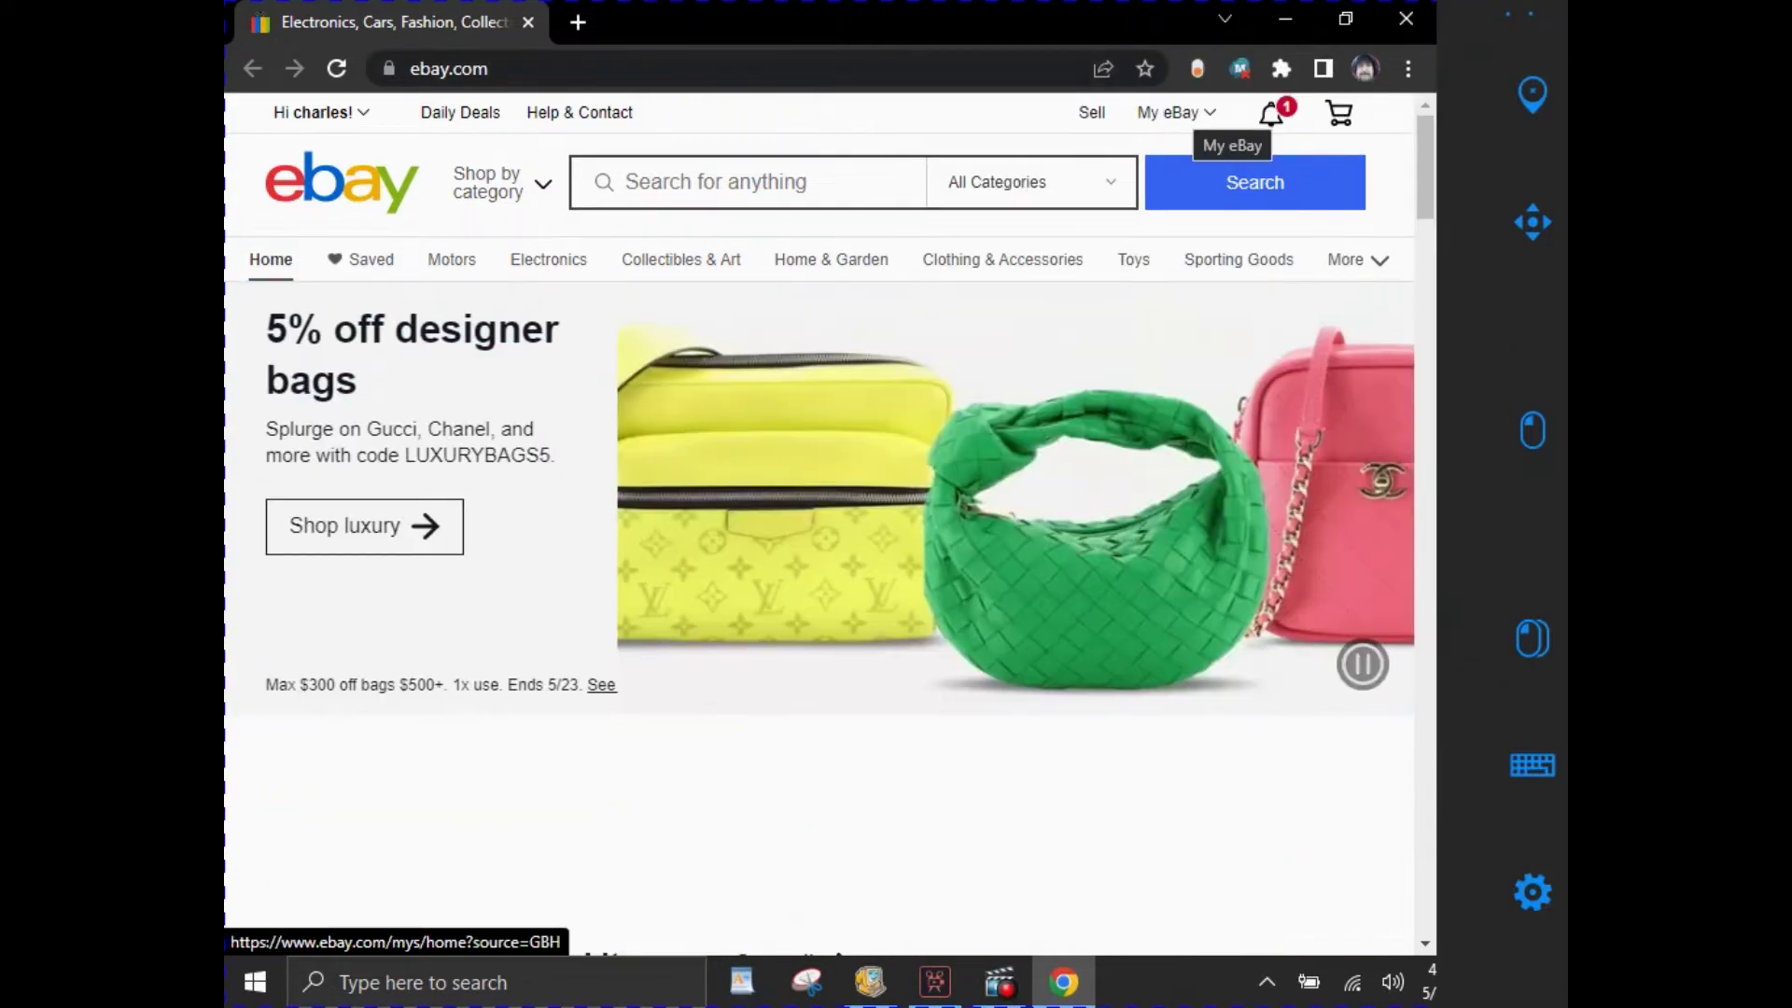
# On the eBay home page, expand the My eBay options and open My eBay
pyautogui.moveTo(1196, 119)
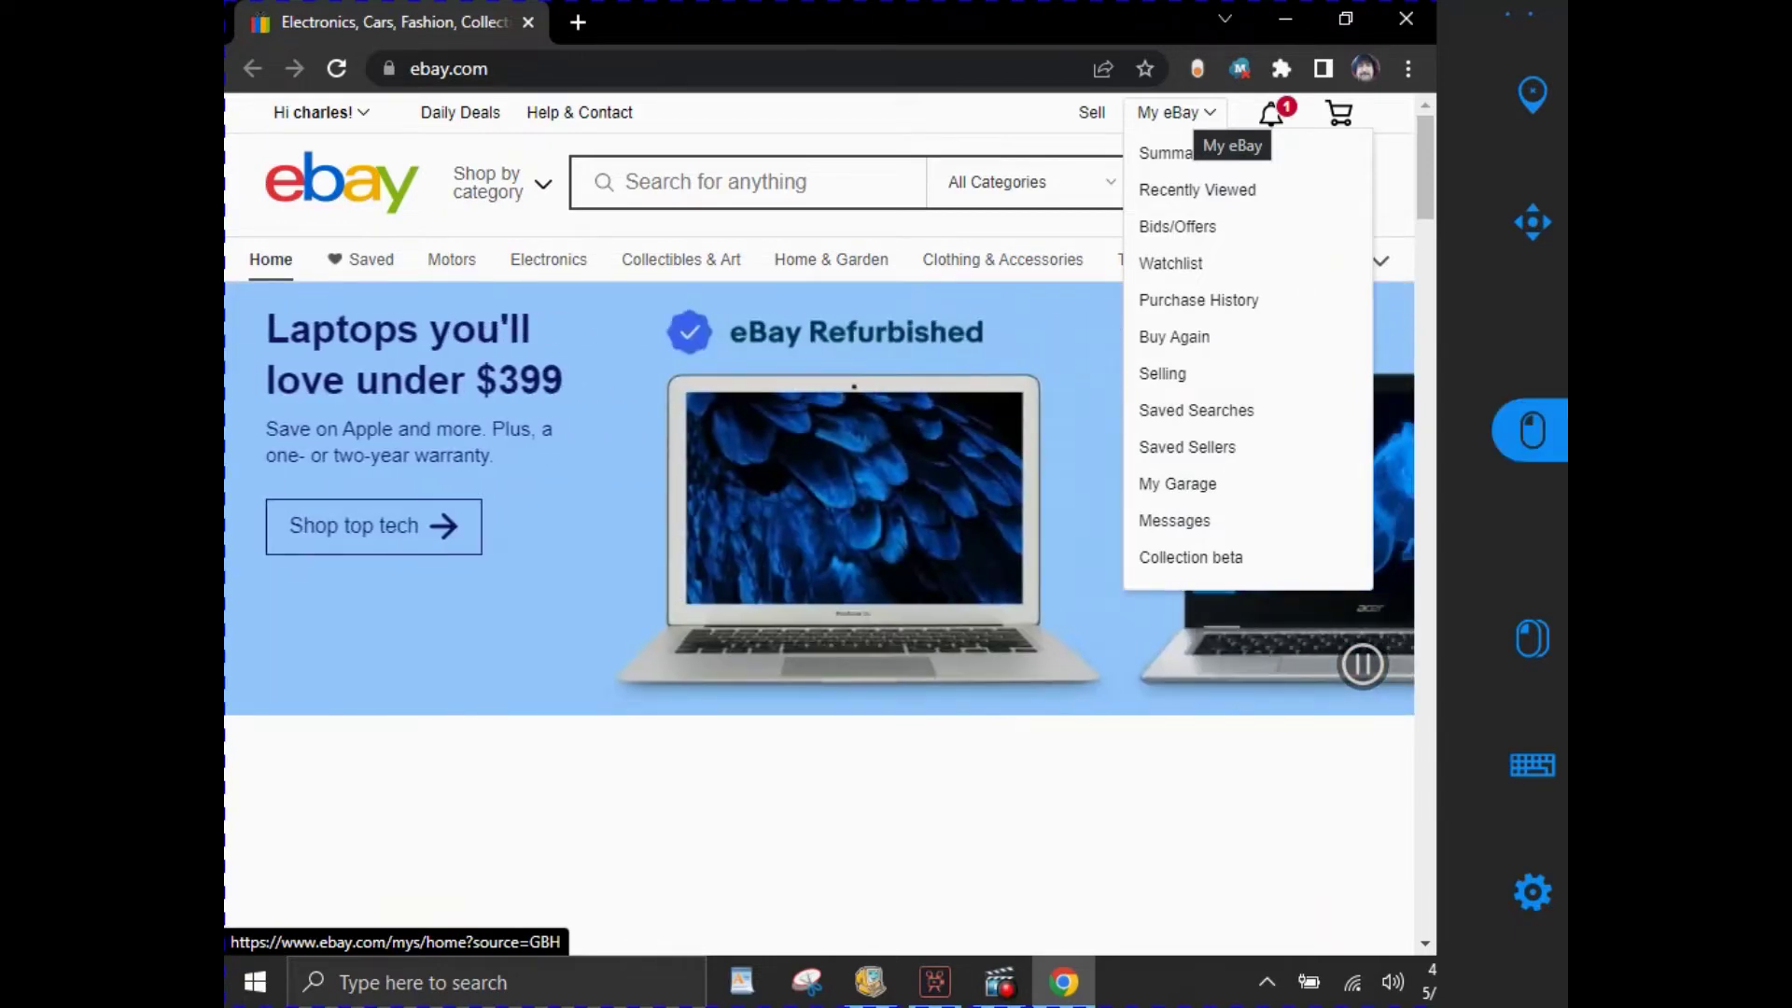
pyautogui.click(1196, 119)
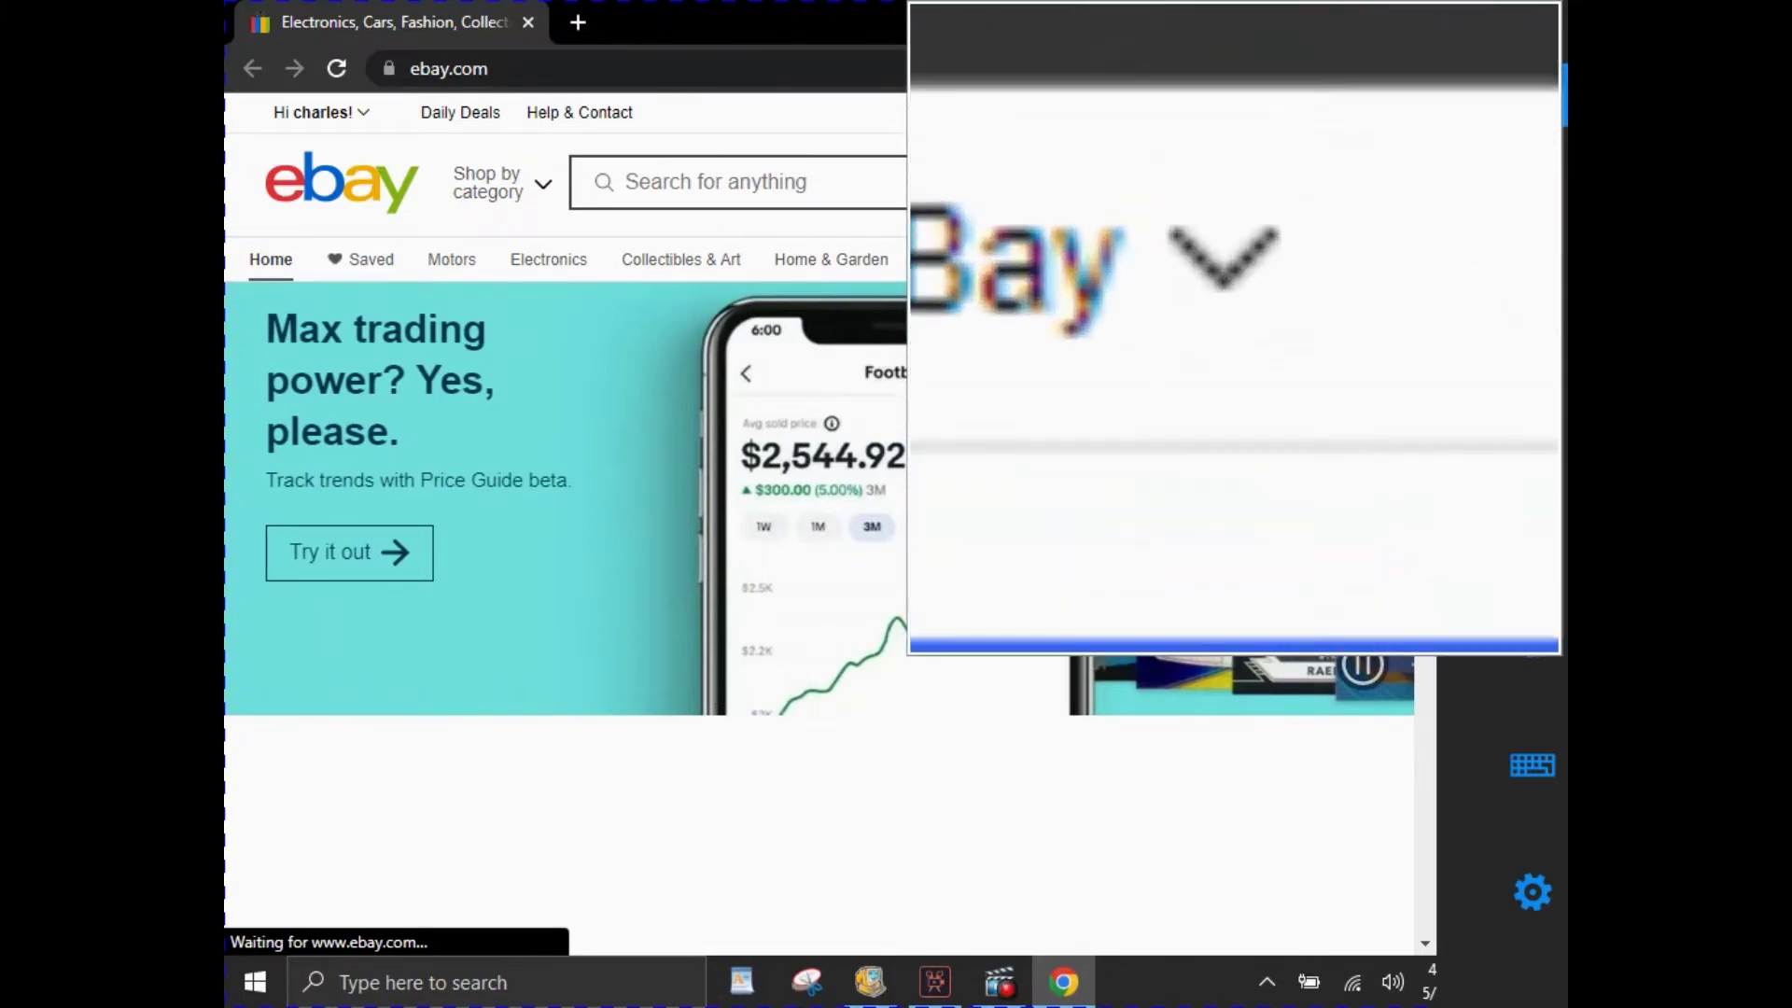
pyautogui.click(1171, 112)
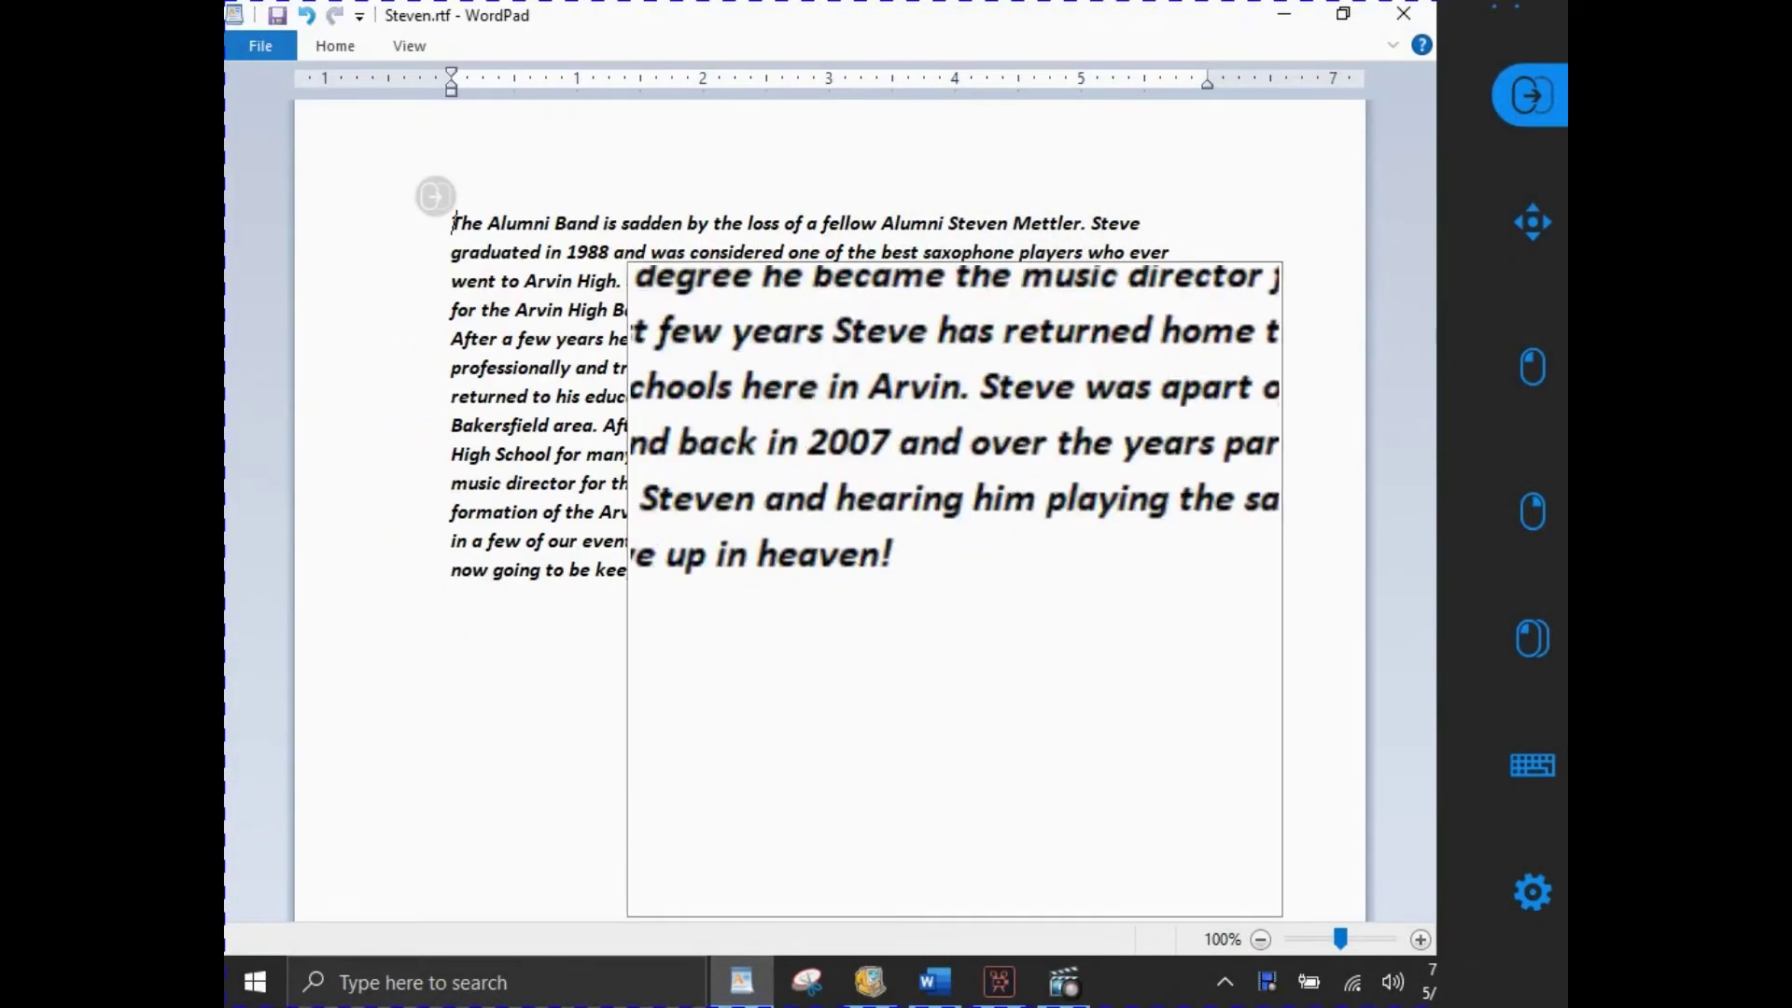
# In the open WordPad document, select the entire tribute text and cut it
pyautogui.moveTo(435, 196); pyautogui.dragTo(933, 574)
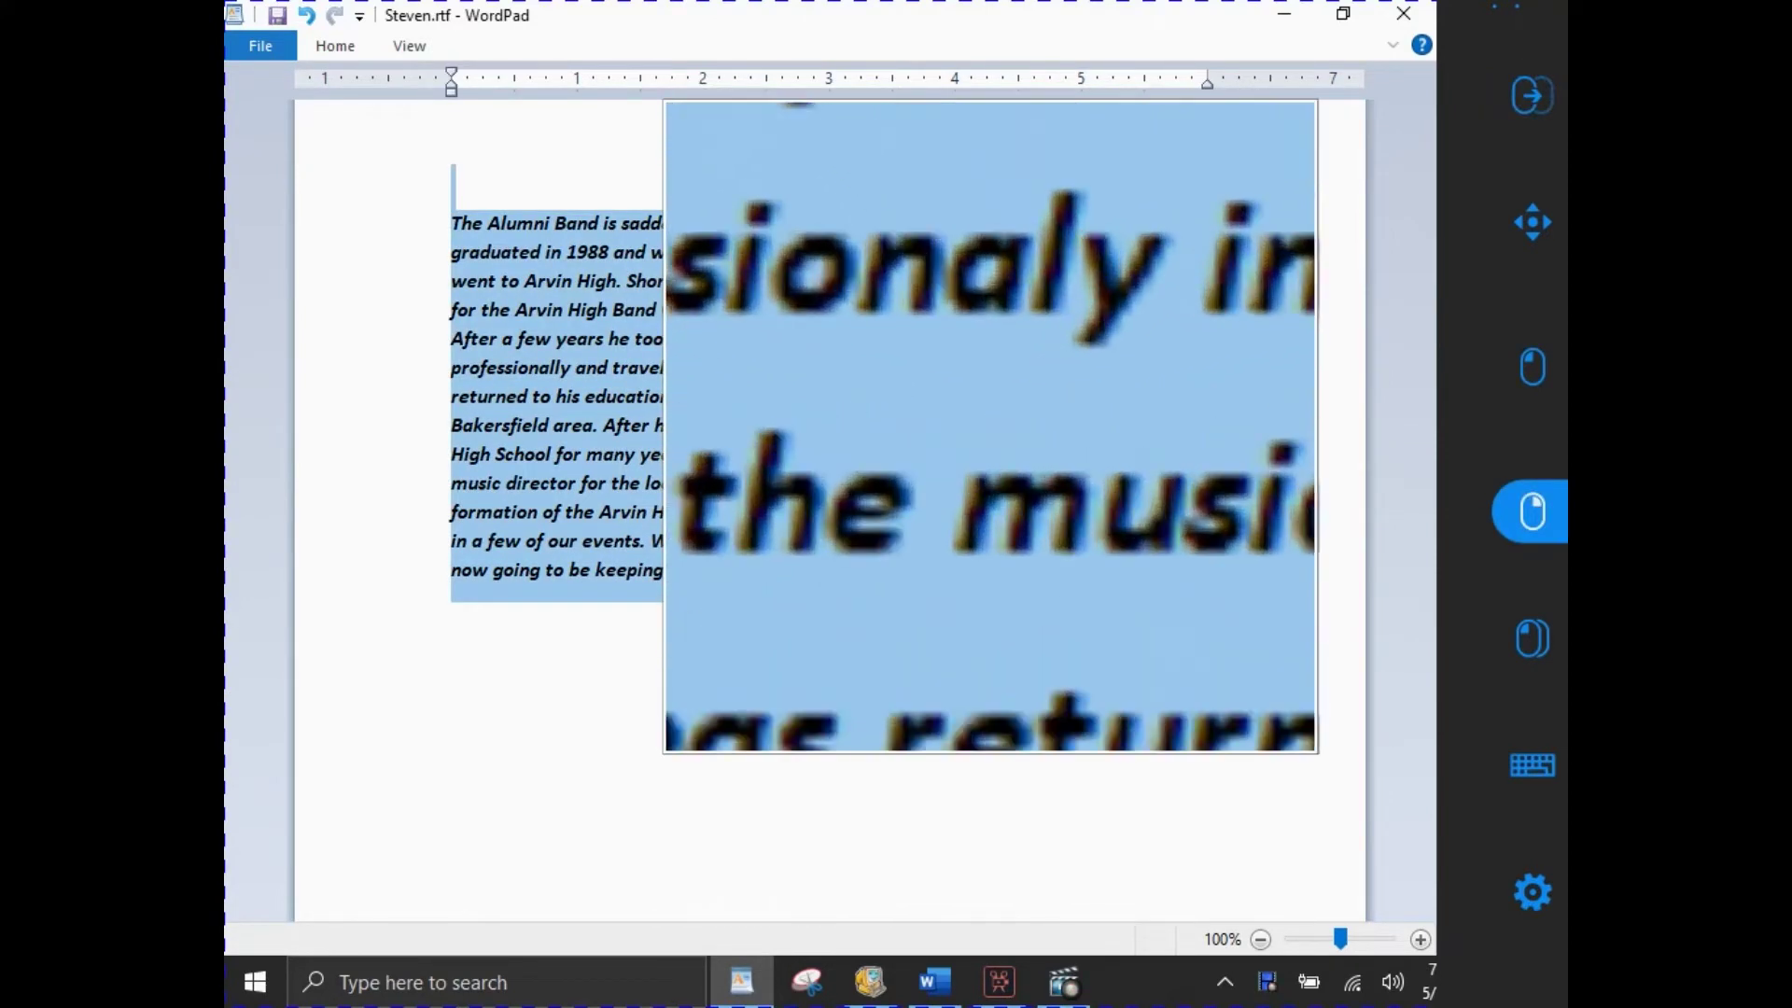
pyautogui.rightClick(847, 411)
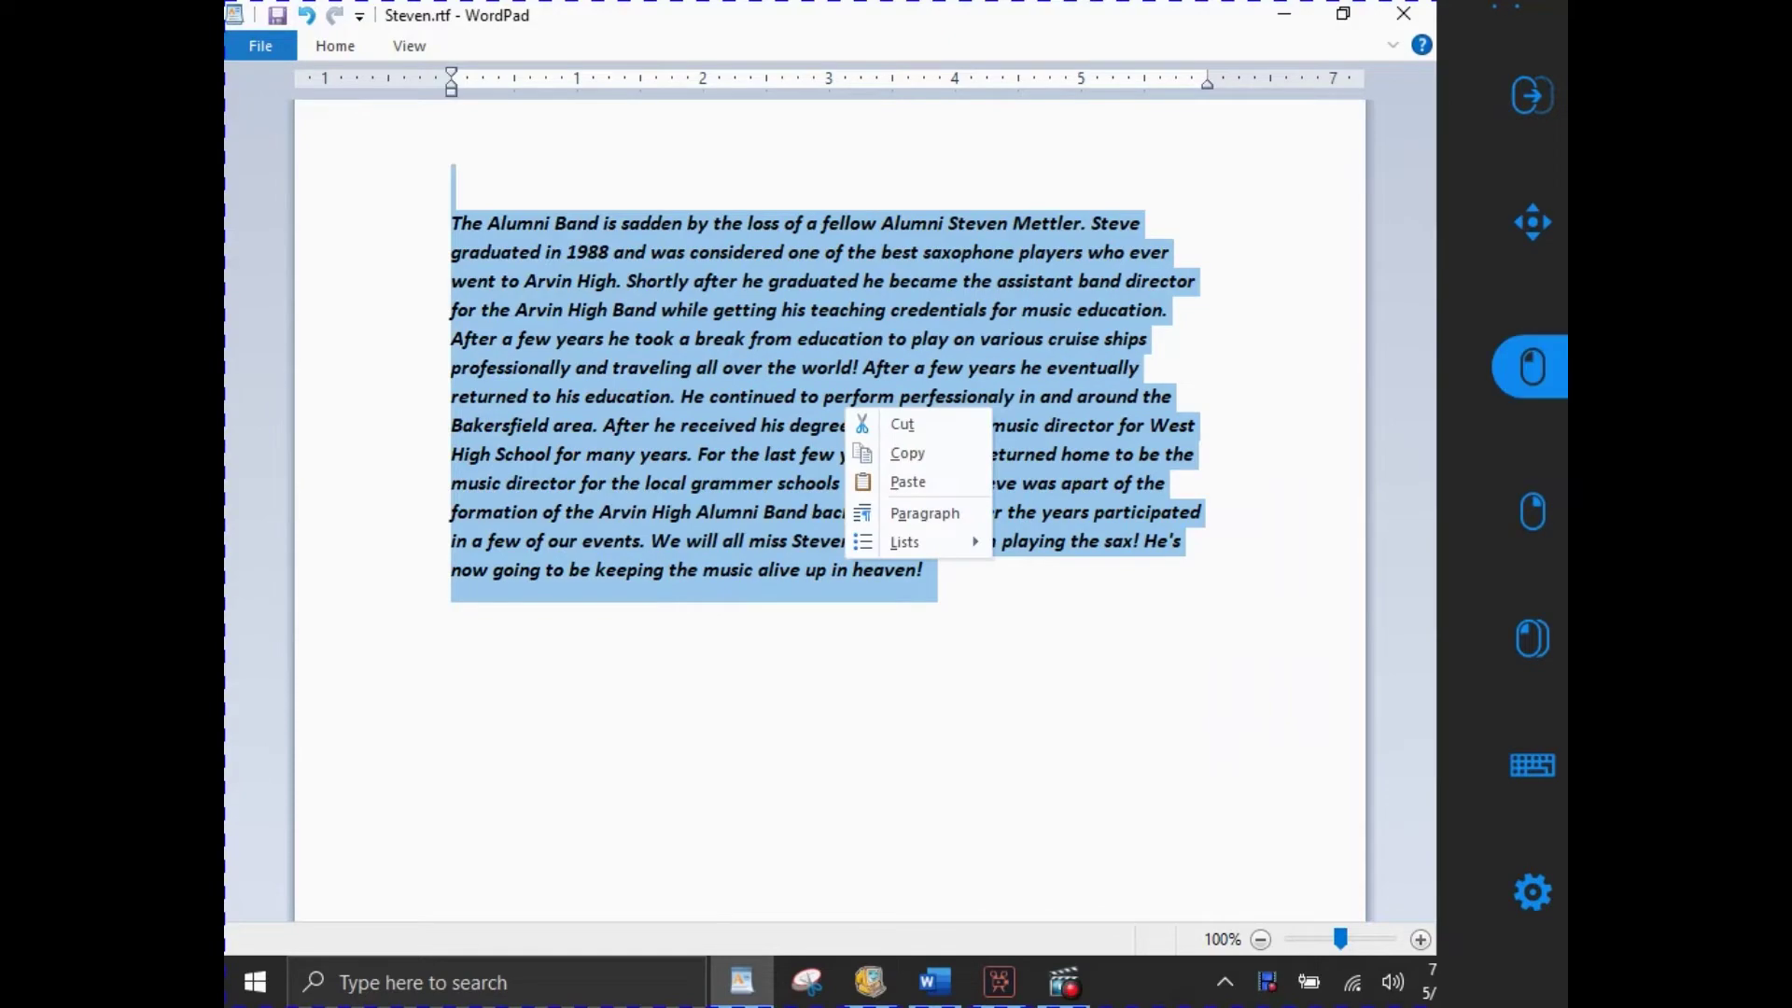
pyautogui.click(902, 424)
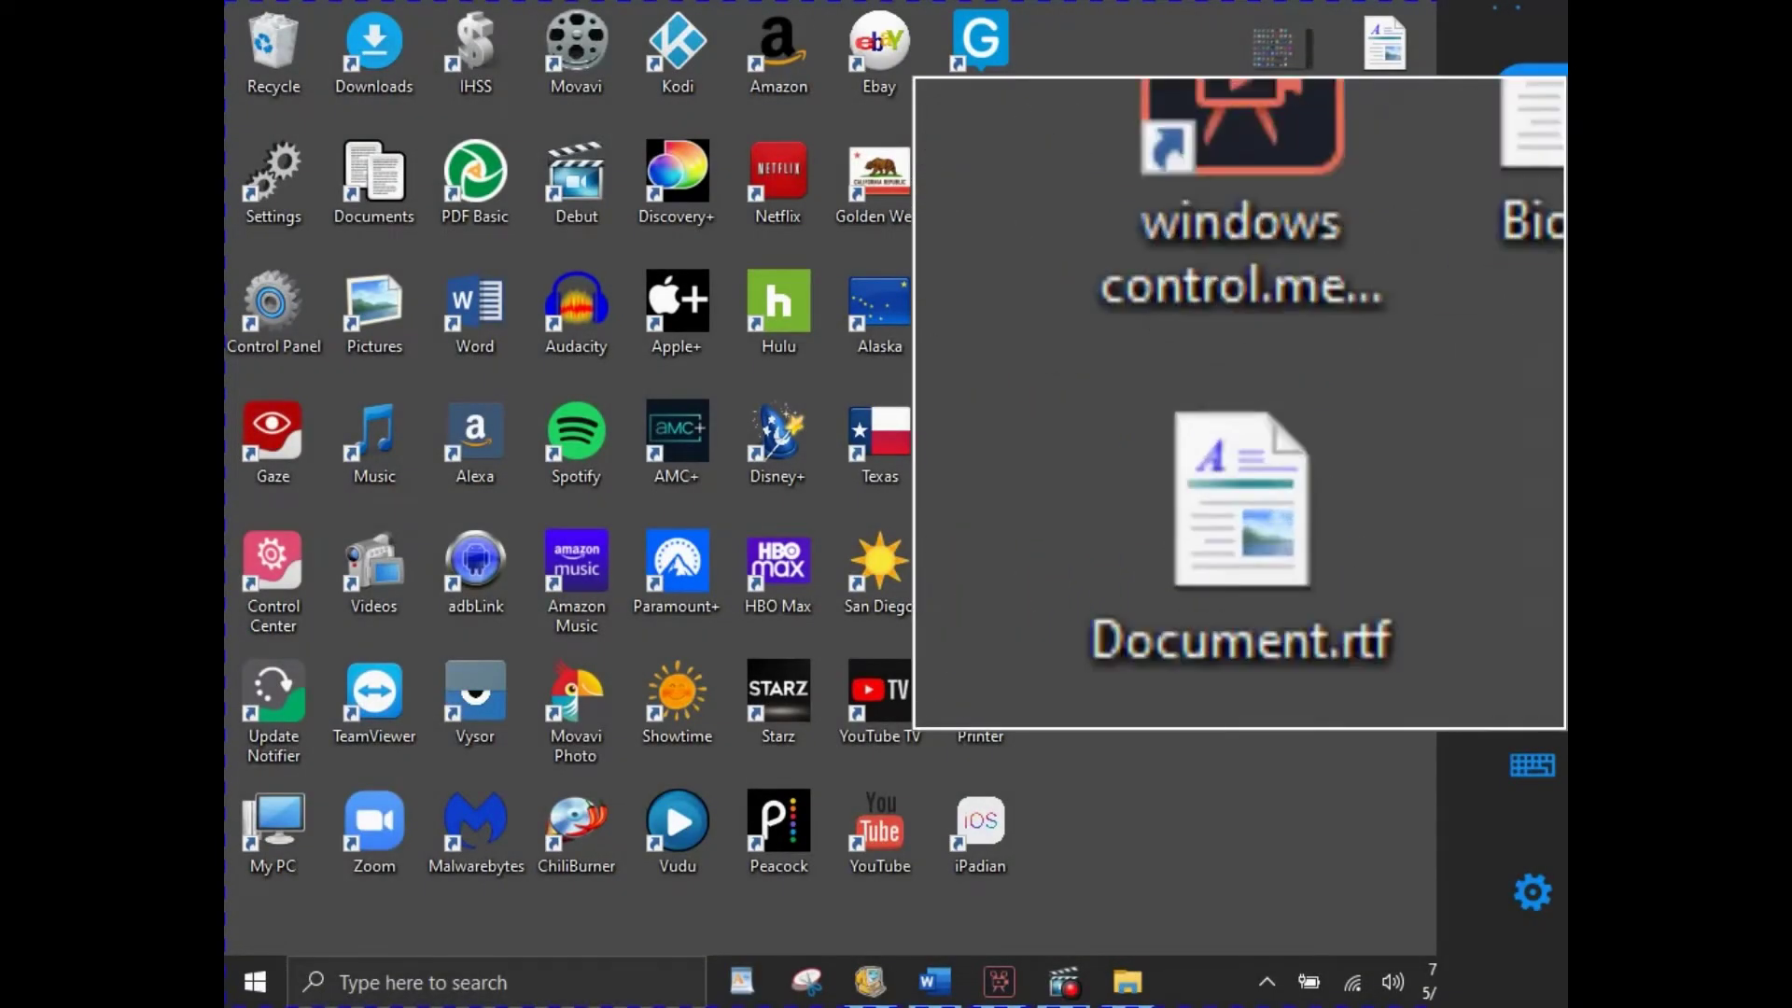
# Move Document.rtf from the desktop into the "communic... device" folder
pyautogui.click(1283, 437)
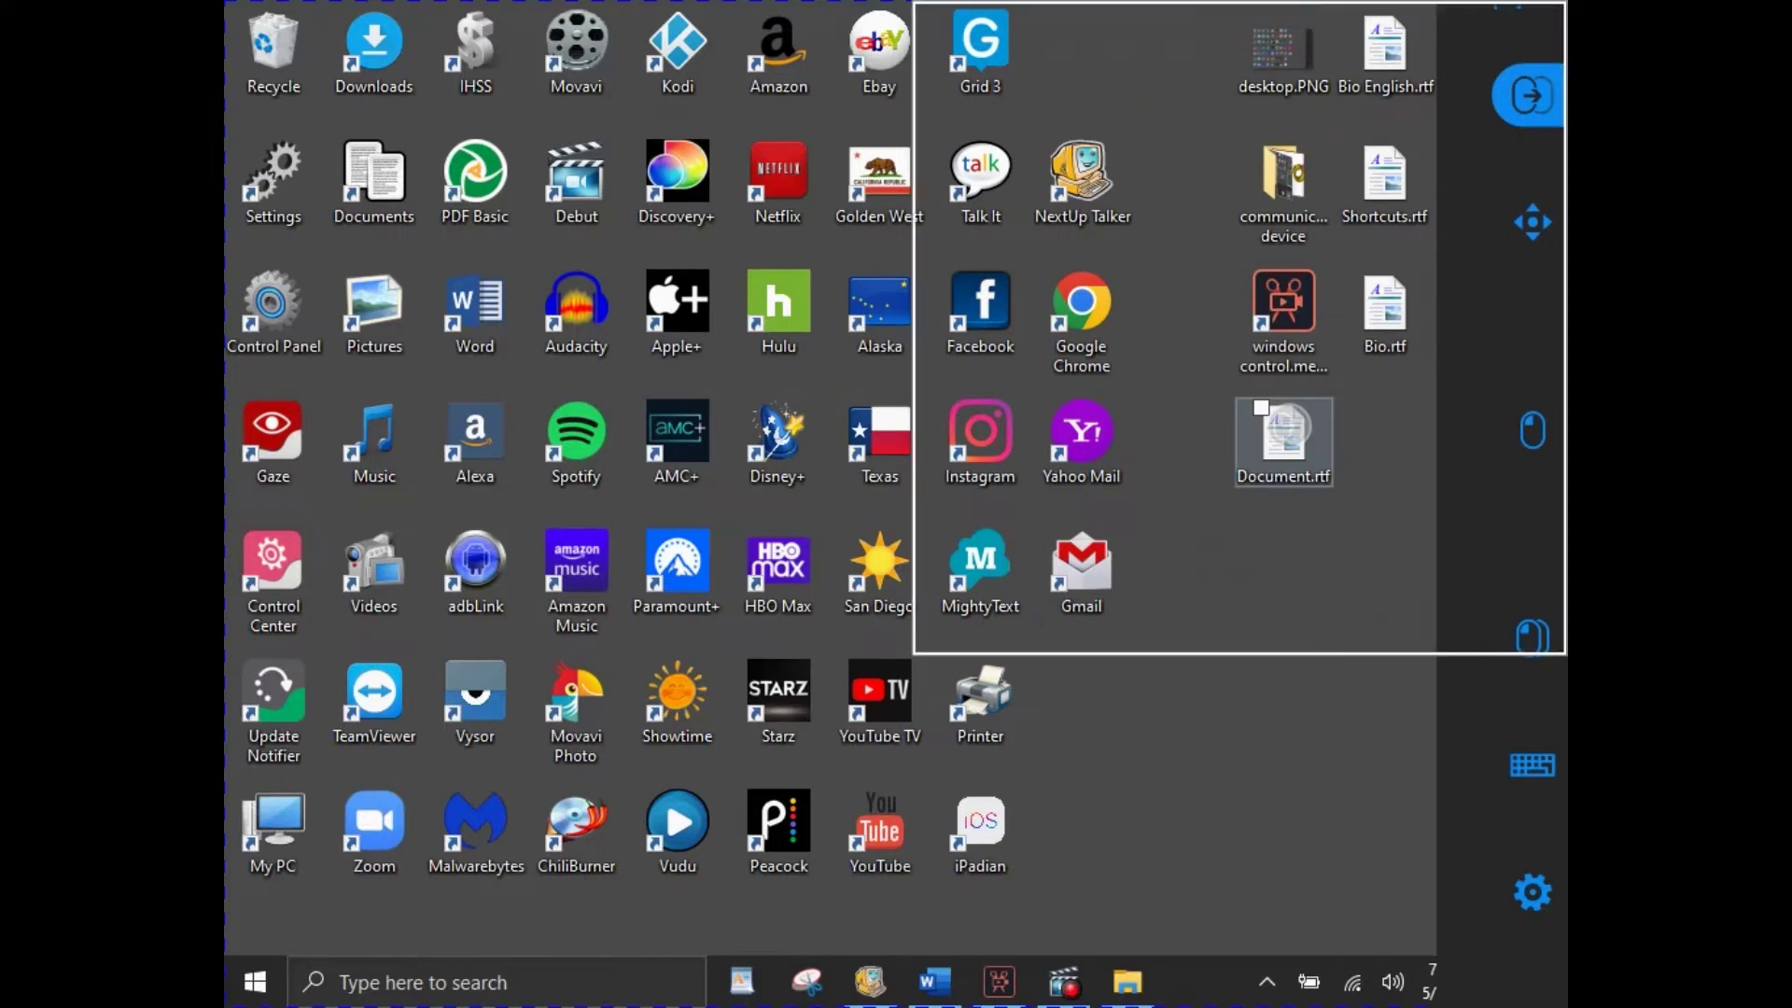
pyautogui.click(1284, 177)
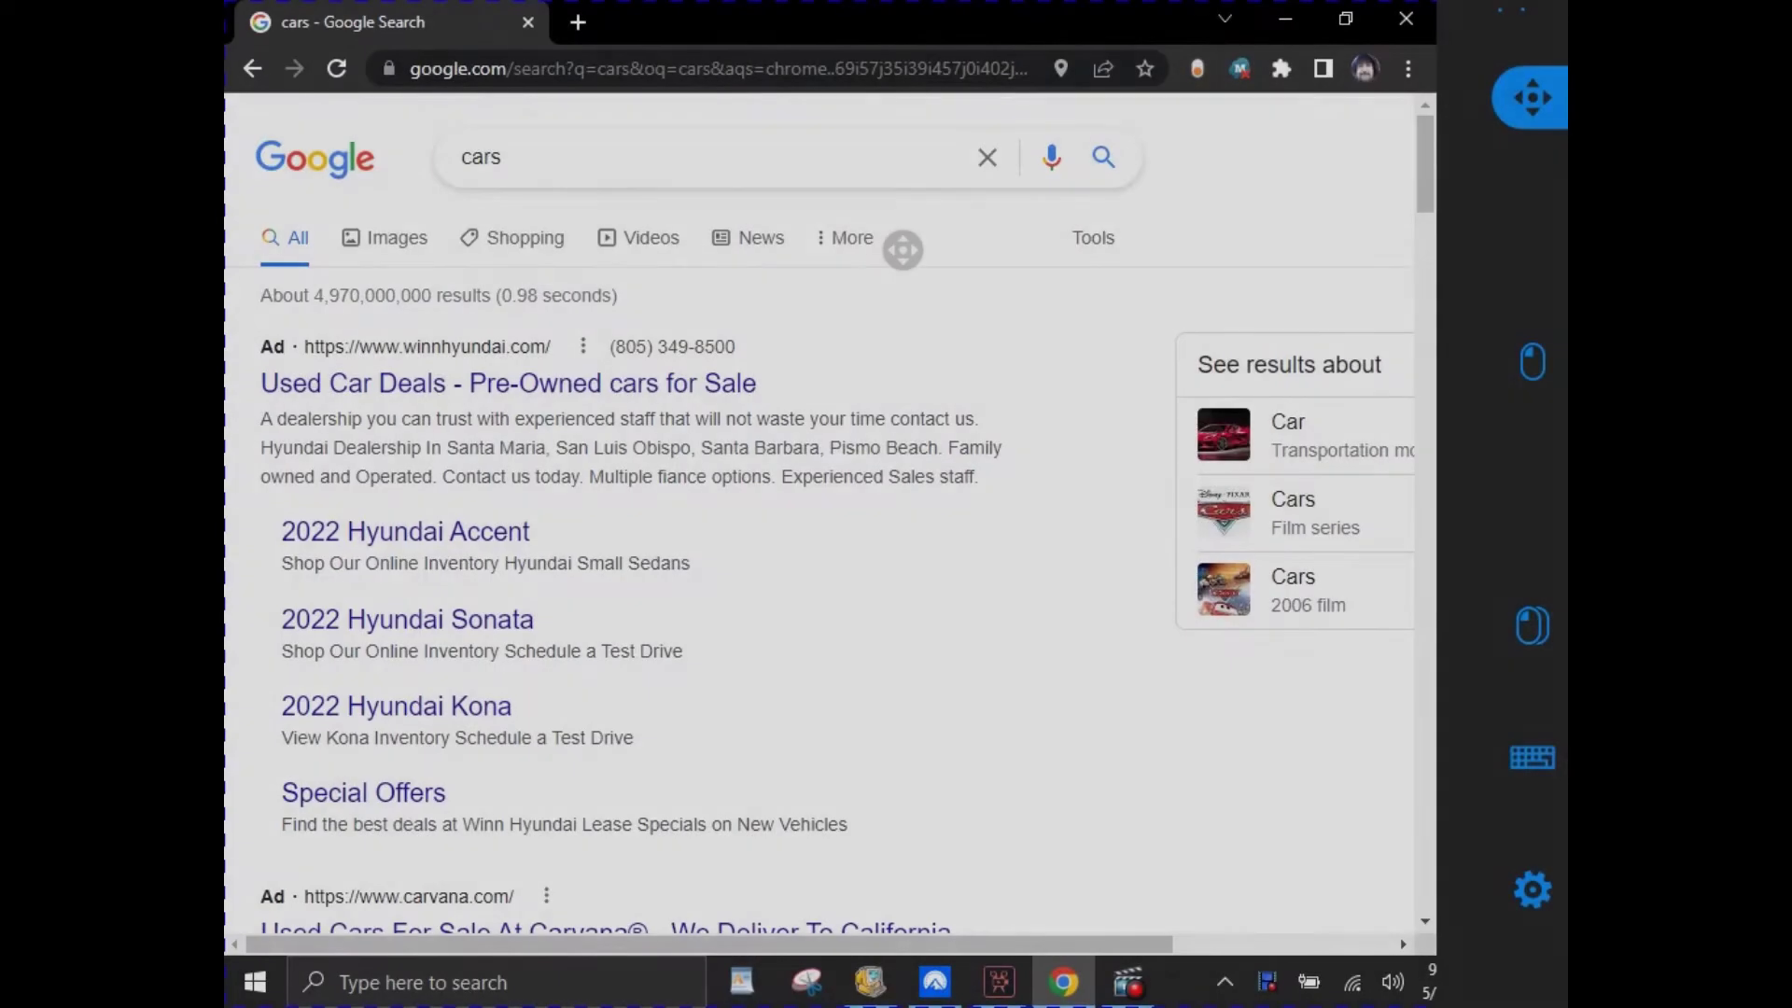
# Look further down the Google search results for cars
pyautogui.scroll(-3, 903, 250)
pyautogui.scroll(-10, 902, 250)
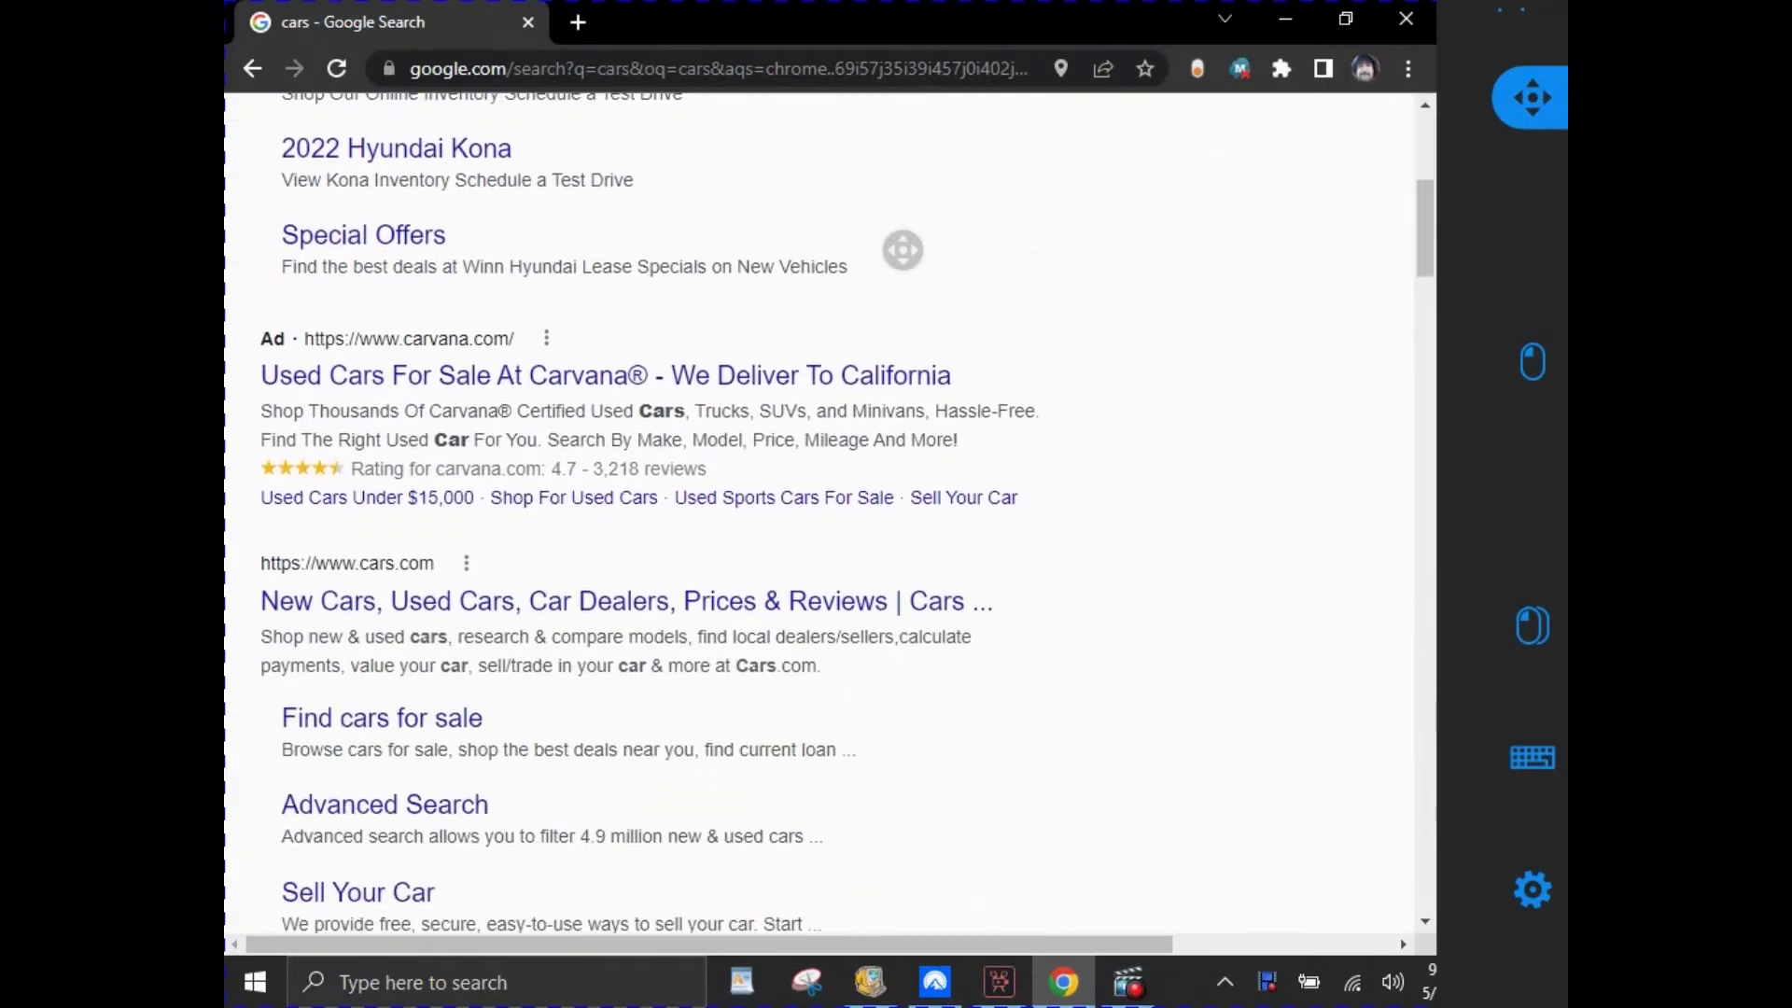
pyautogui.scroll(-5, 903, 250)
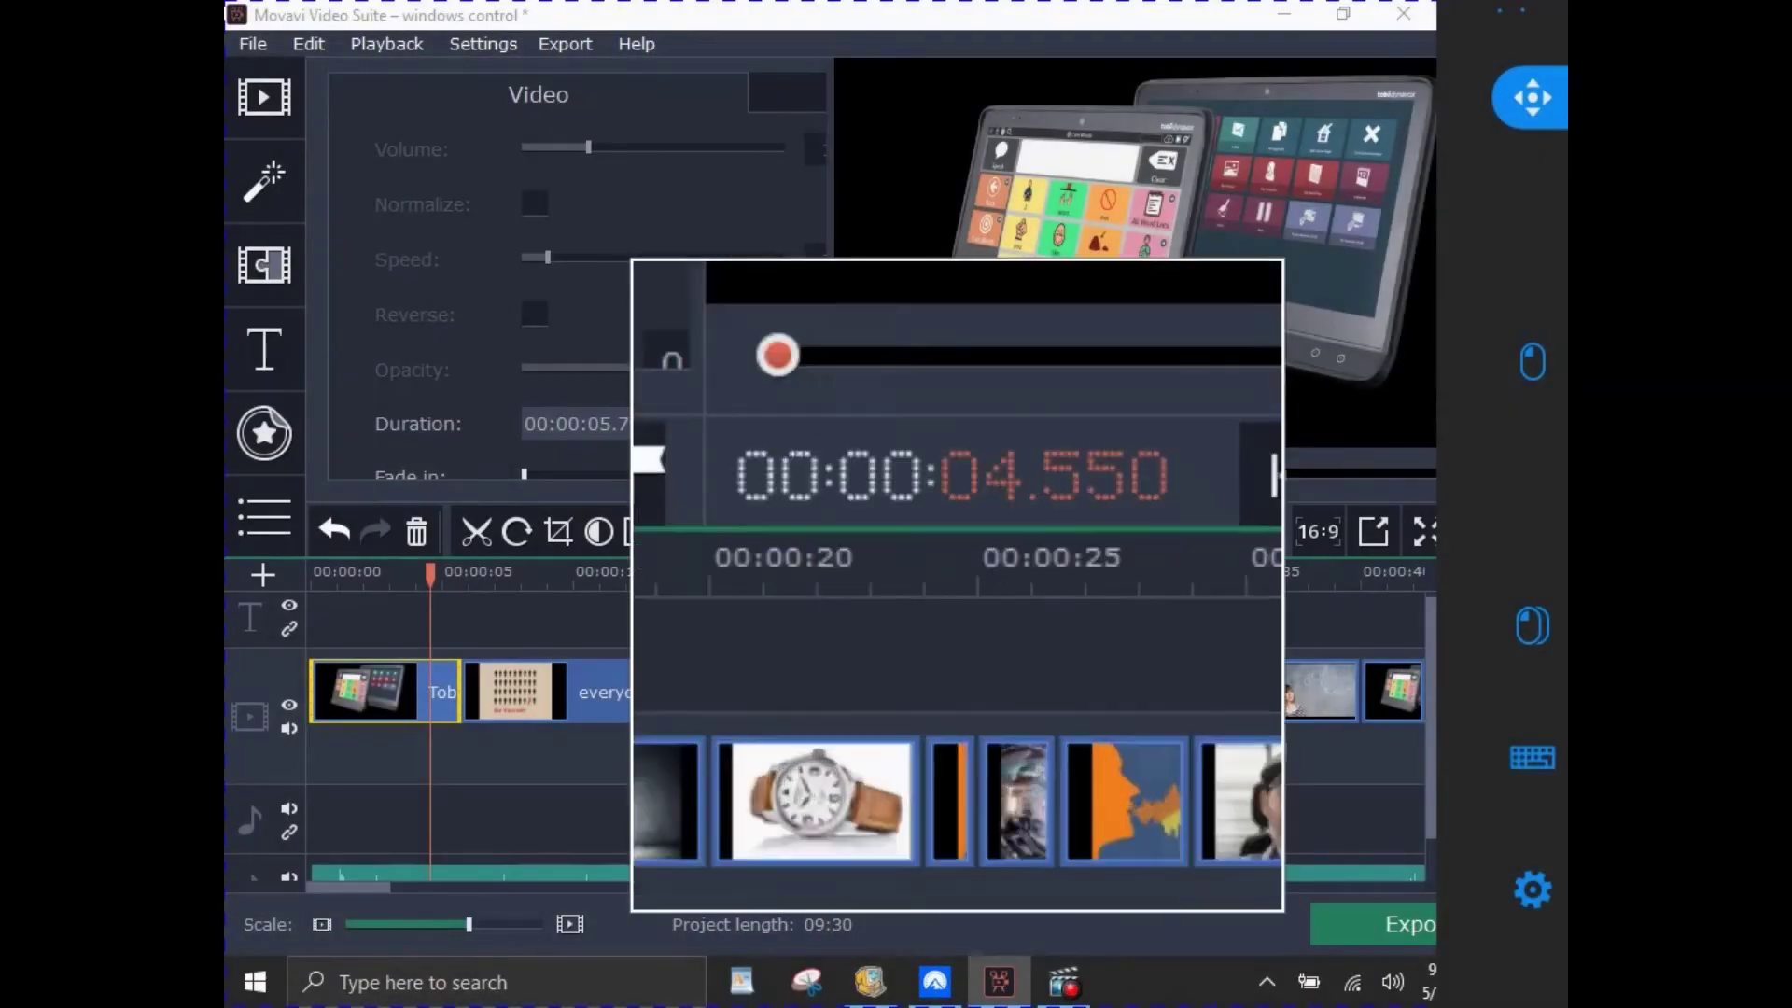
# In Movavi Video Suite, look along the clips on the windows control project's timeline
pyautogui.scroll(-10, 951, 599)
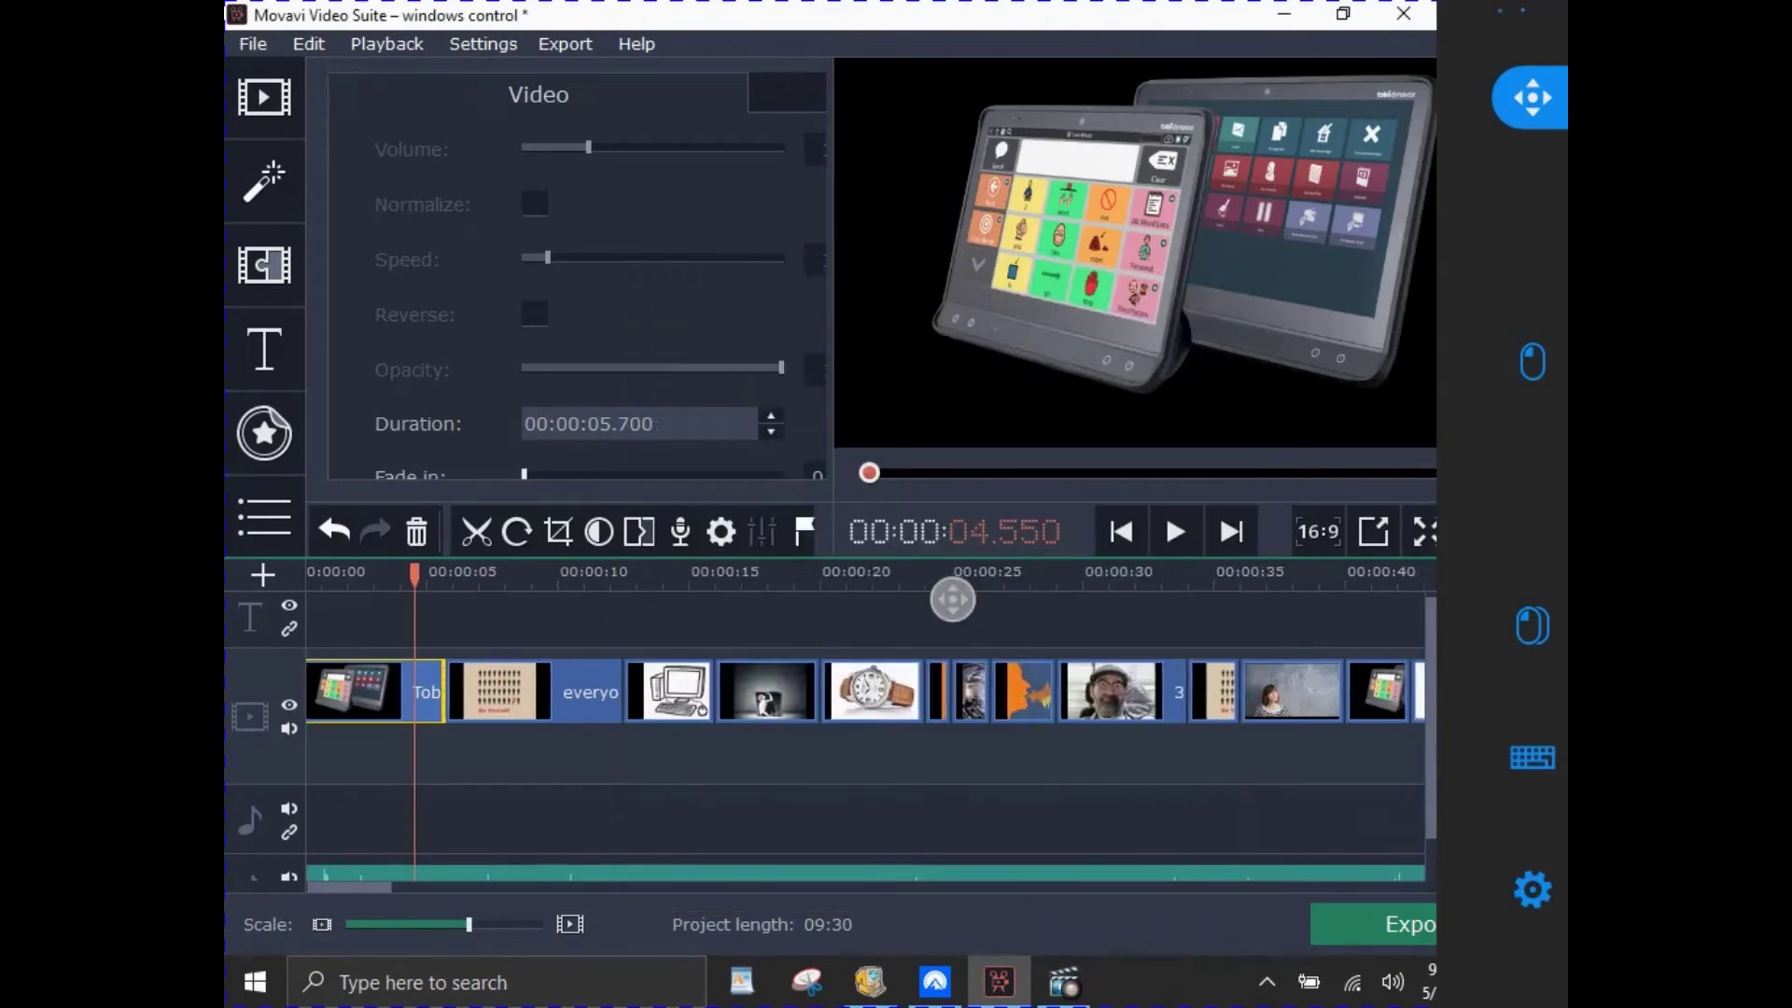
pyautogui.scroll(-10, 952, 599)
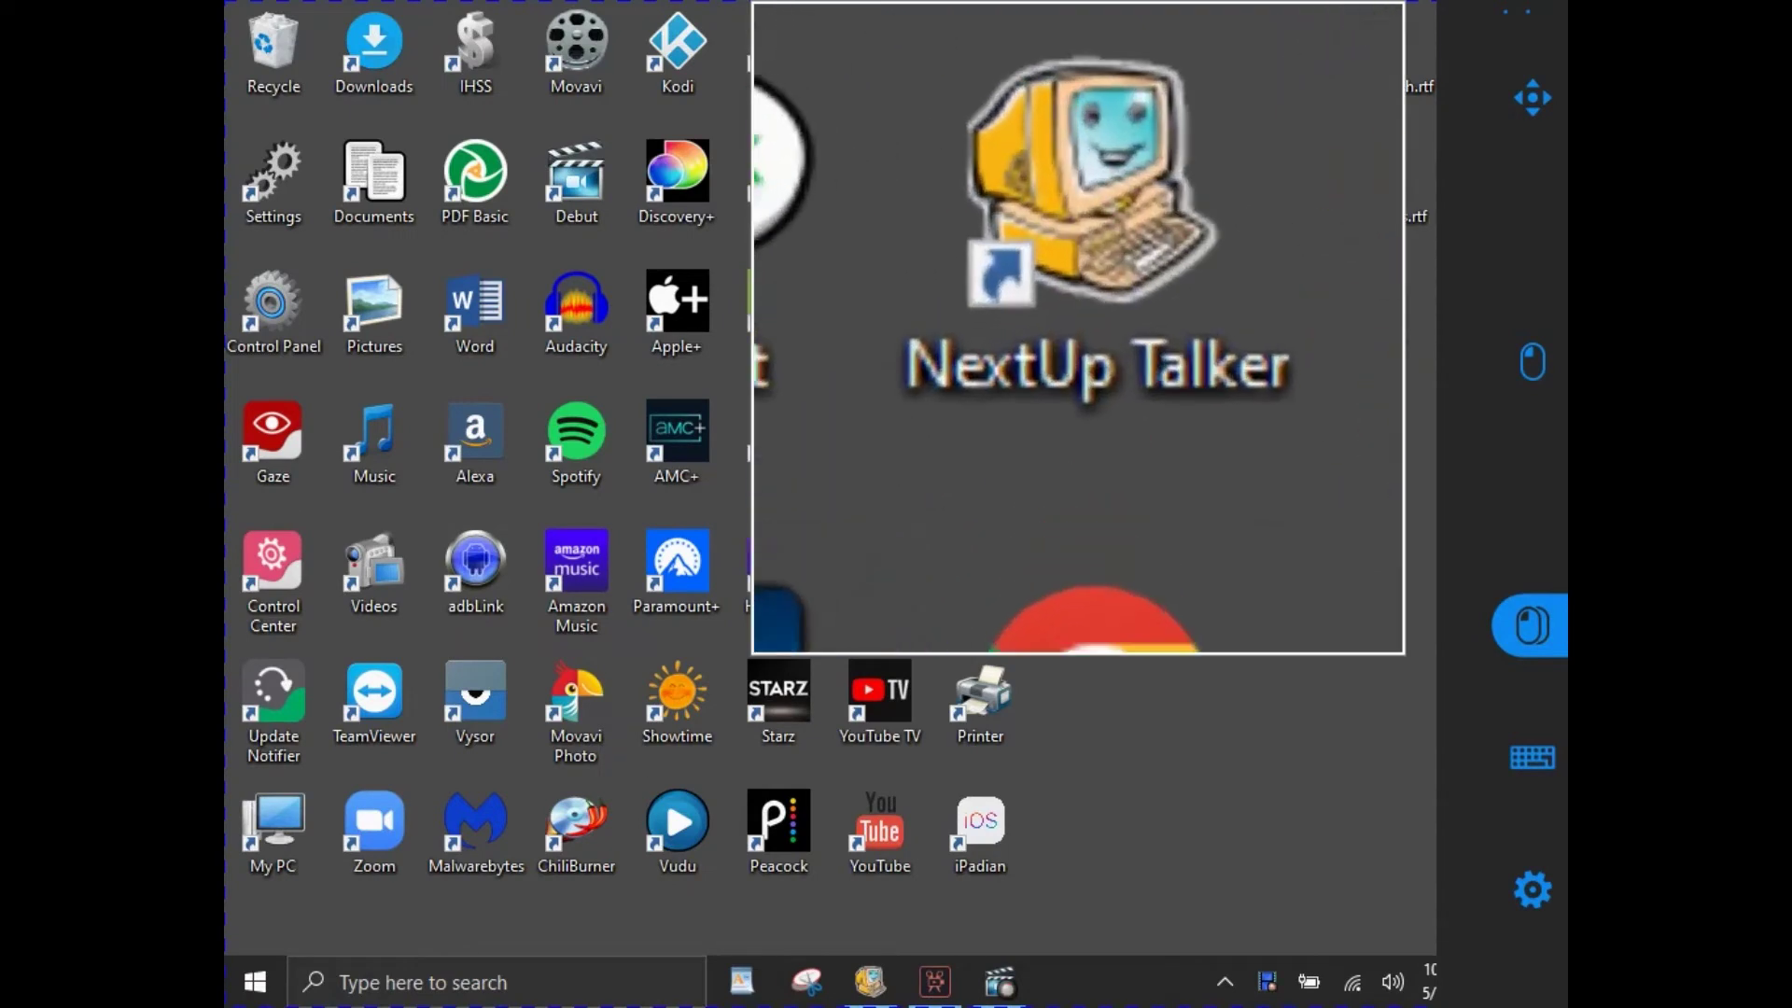
# Launch NextUp Talker from its desktop shortcut
pyautogui.click(1081, 182)
pyautogui.doubleClick(1081, 182)
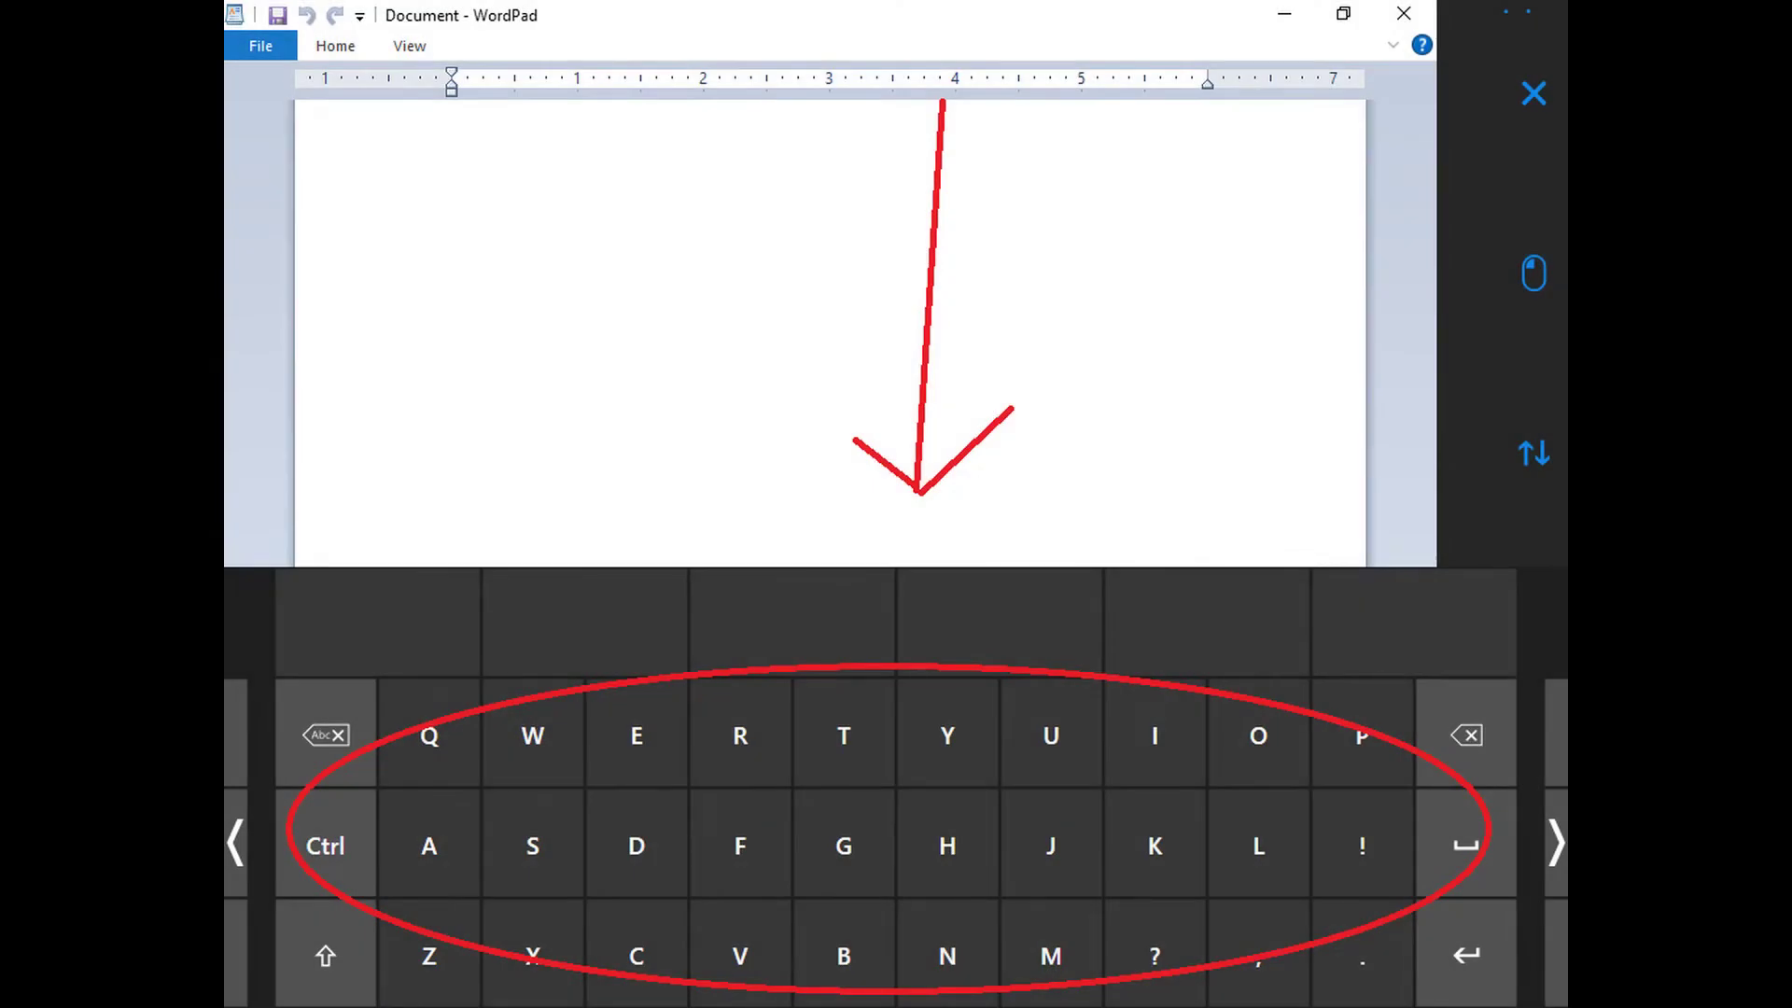
# Examine the on-screen keyboard's letter, number, function-key and symbol pages over the blank WordPad document
pyautogui.write('t')
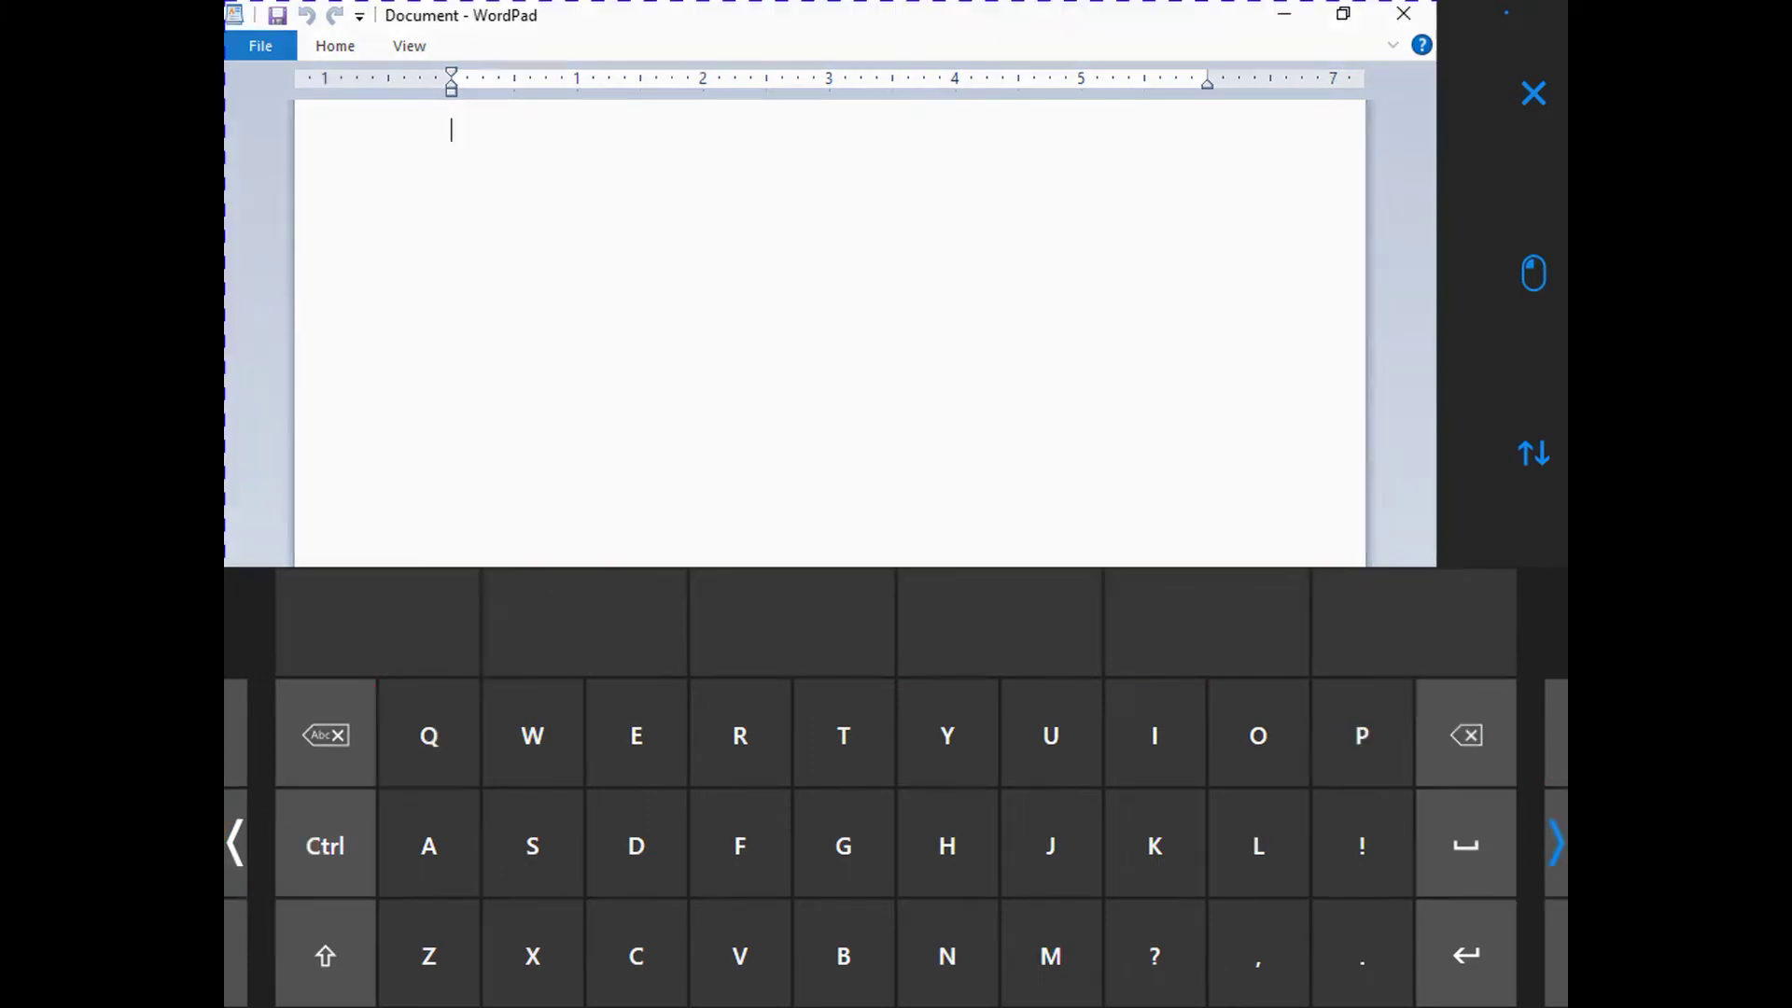
pyautogui.click(1556, 845)
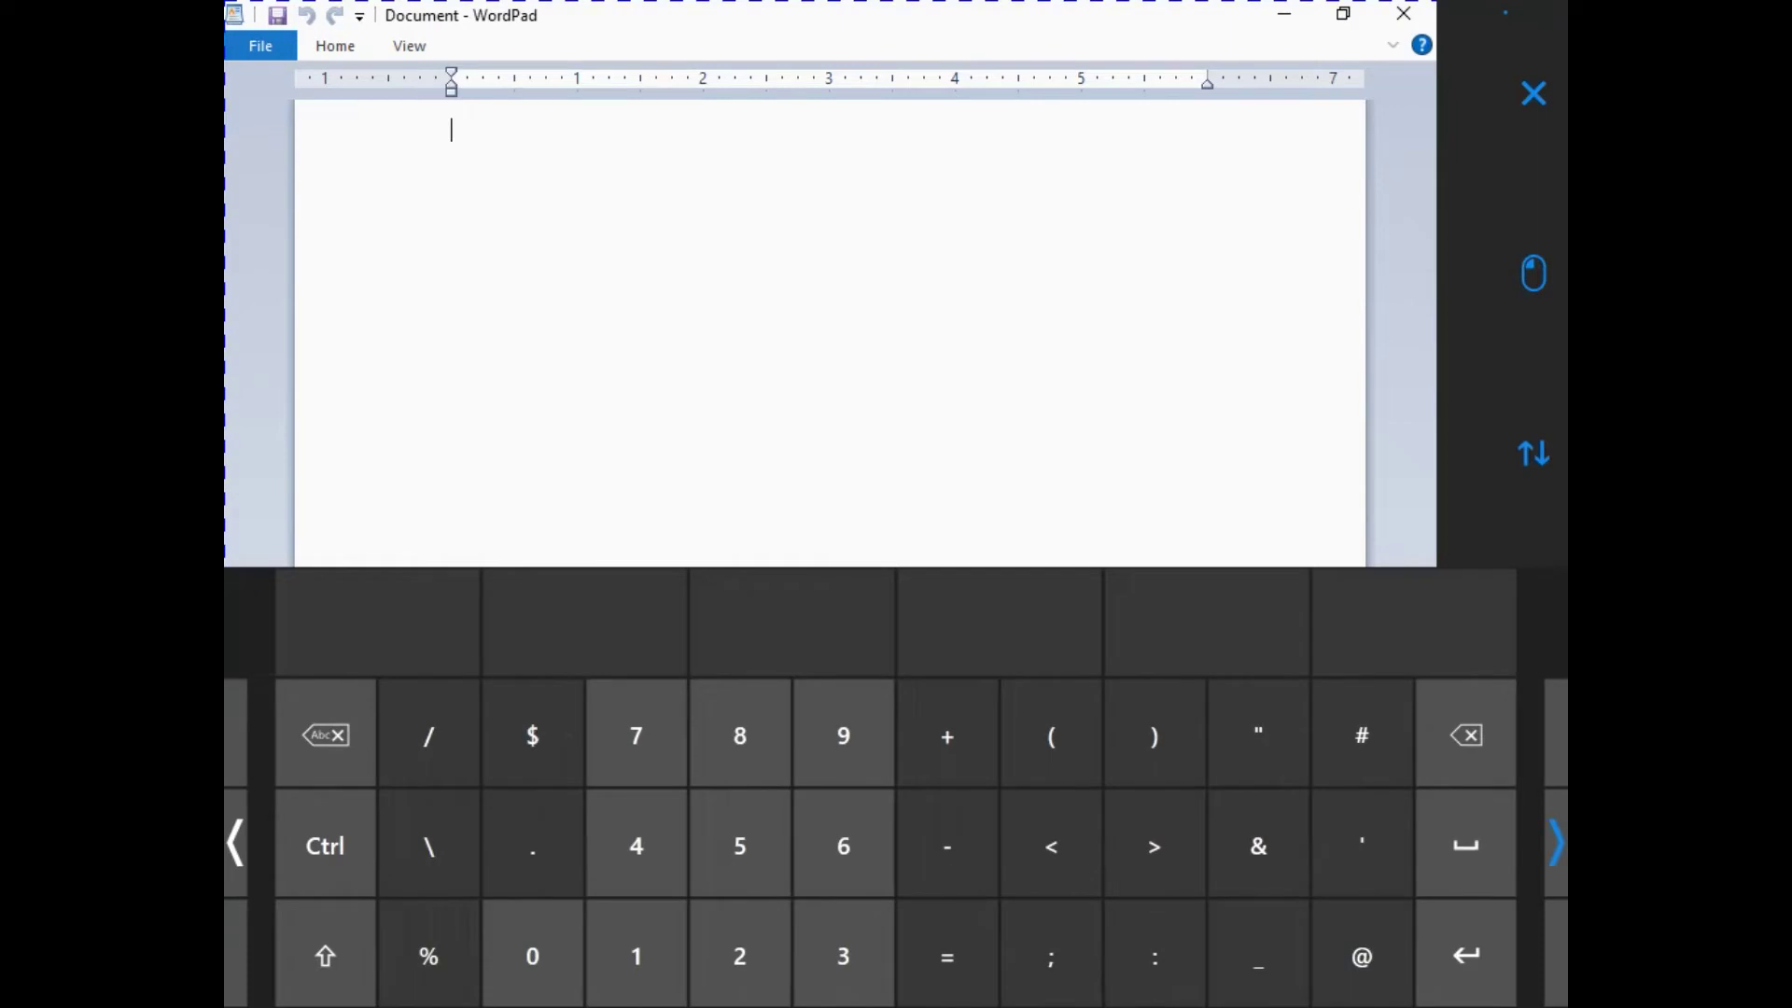
pyautogui.click(1556, 845)
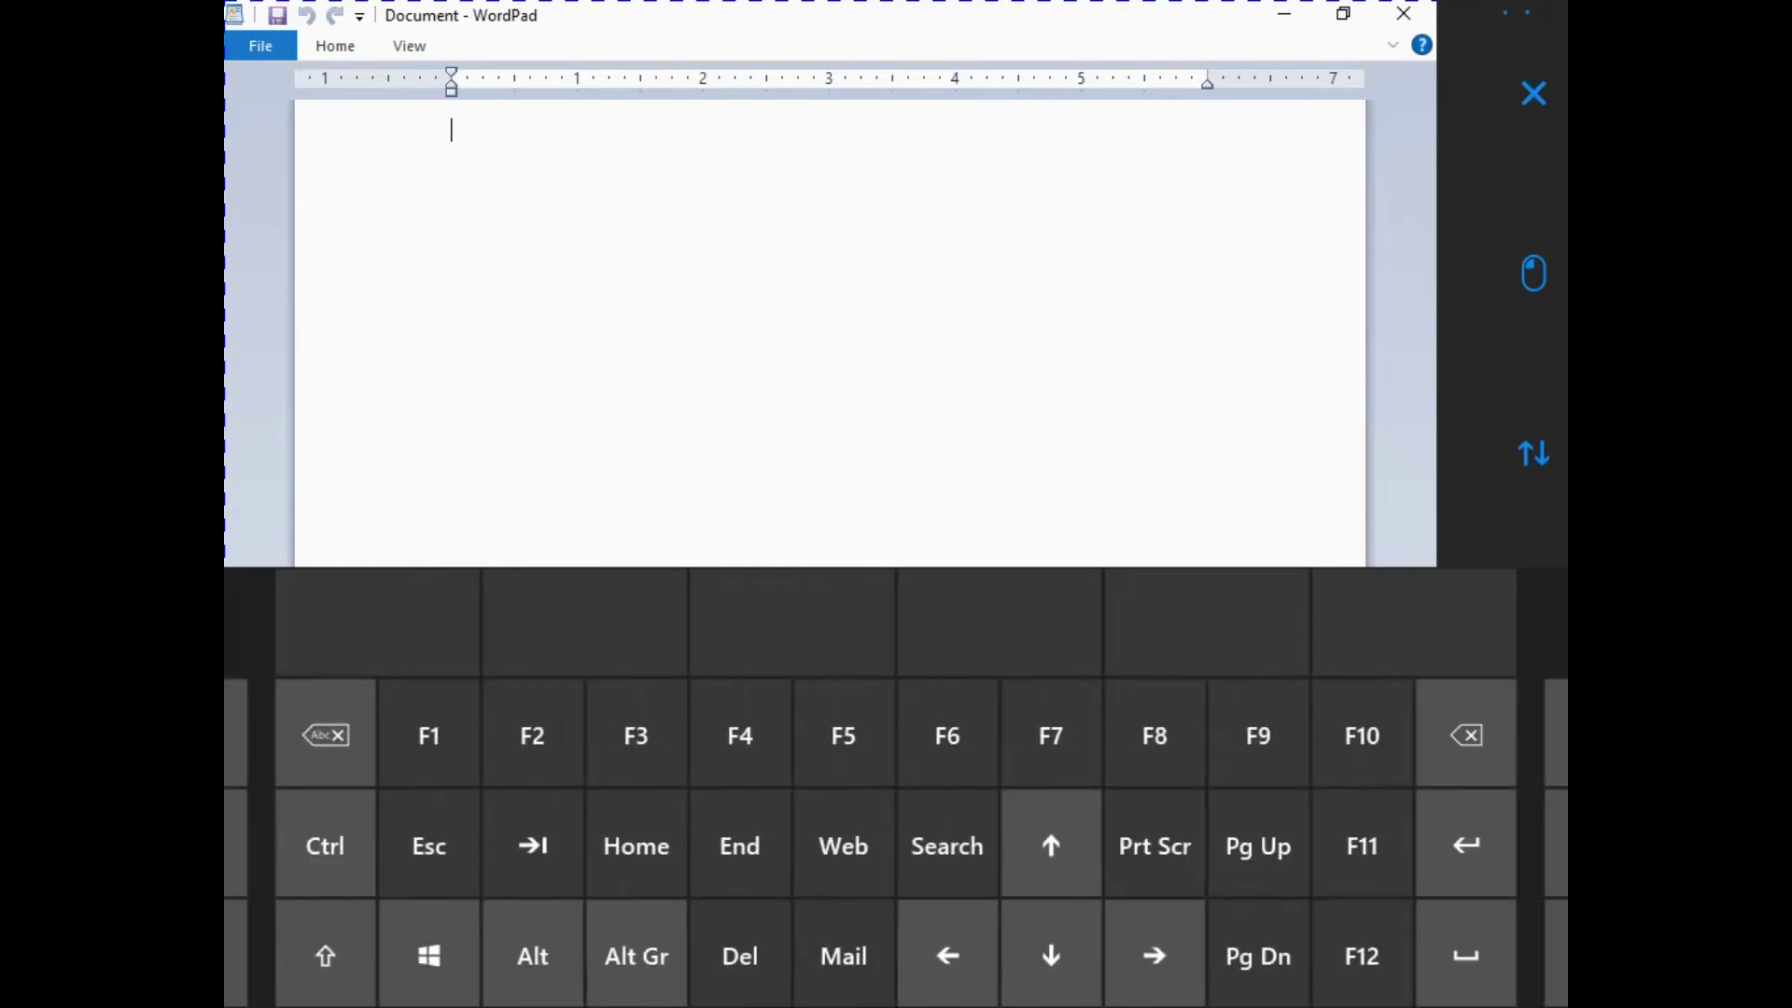
pyautogui.click(1556, 845)
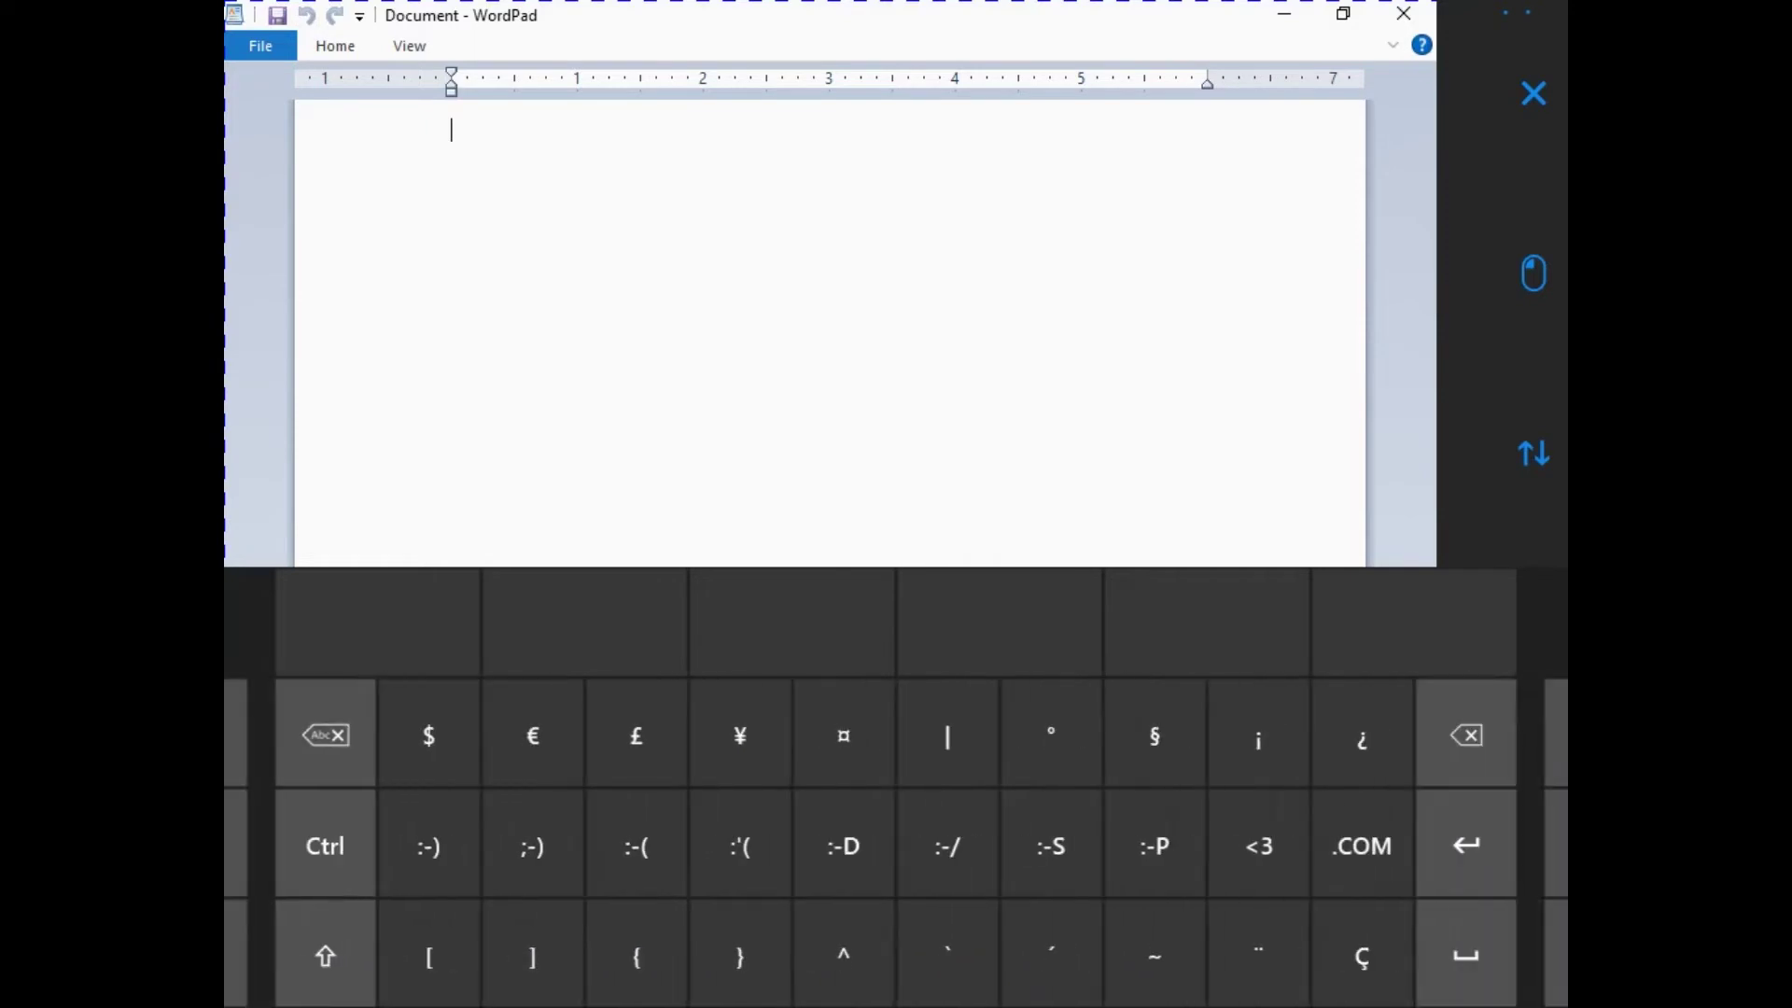
pyautogui.click(1555, 844)
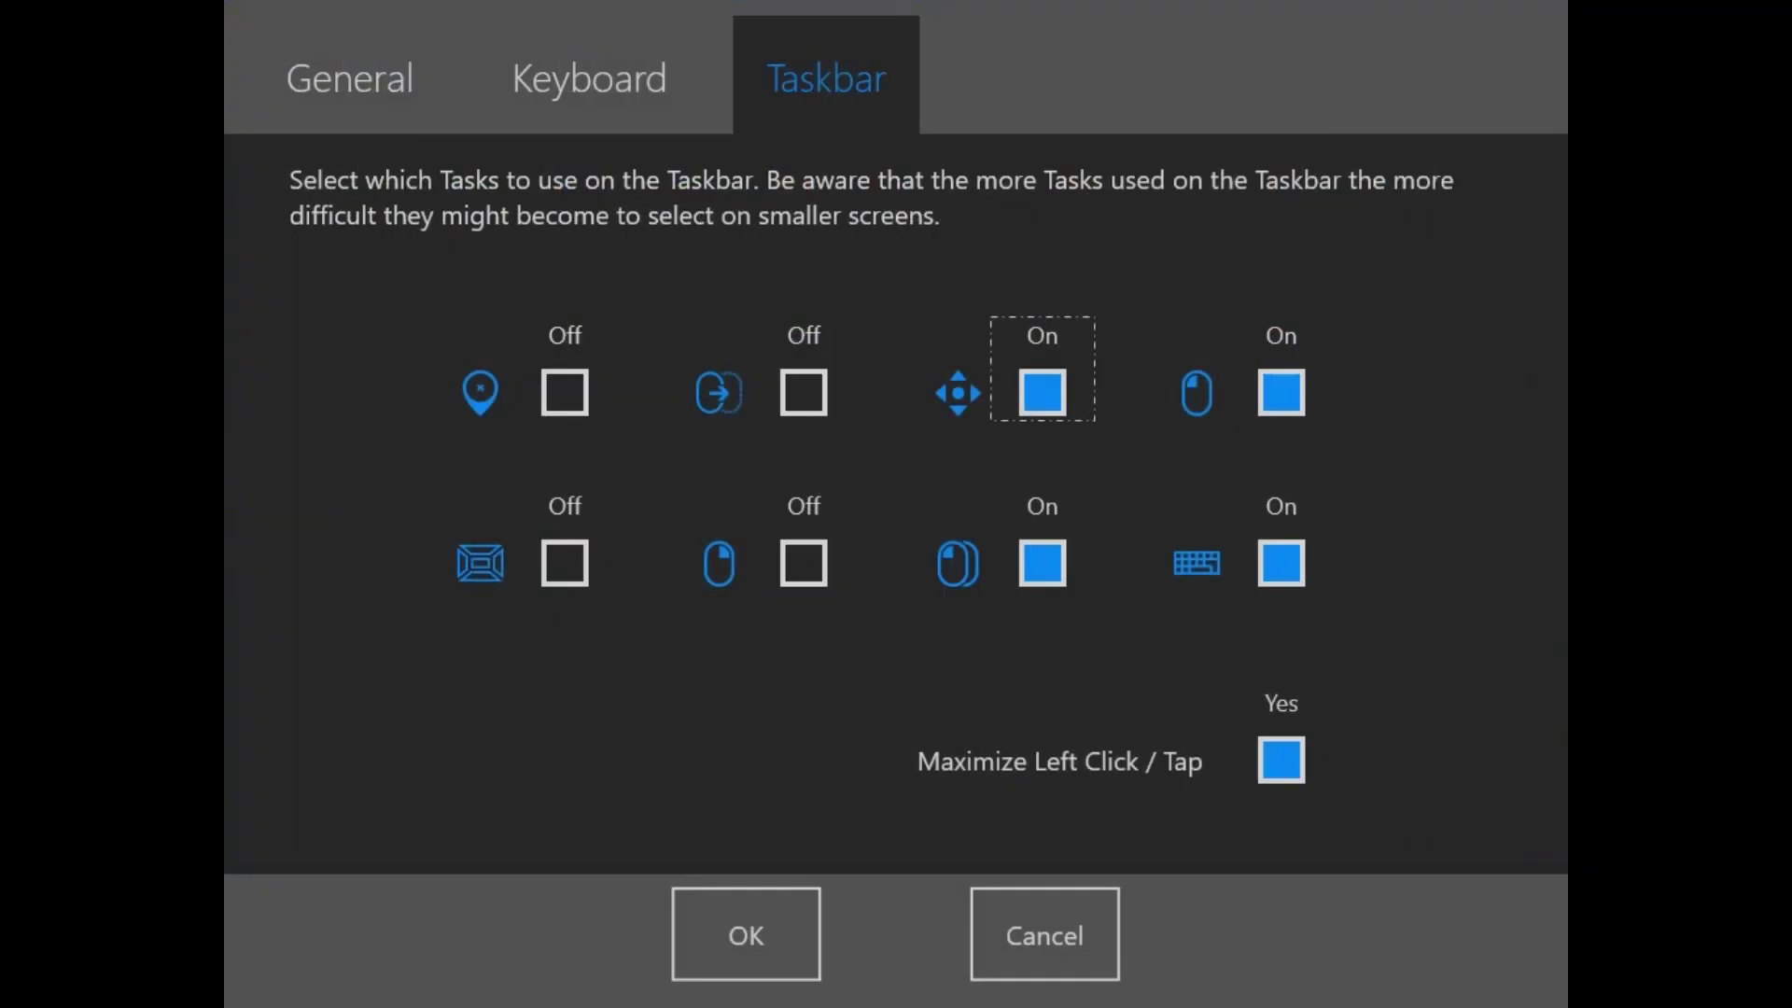
# Enable the drag-and-drop and right-click tasks for the Taskbar
pyautogui.click(804, 392)
pyautogui.press('space')
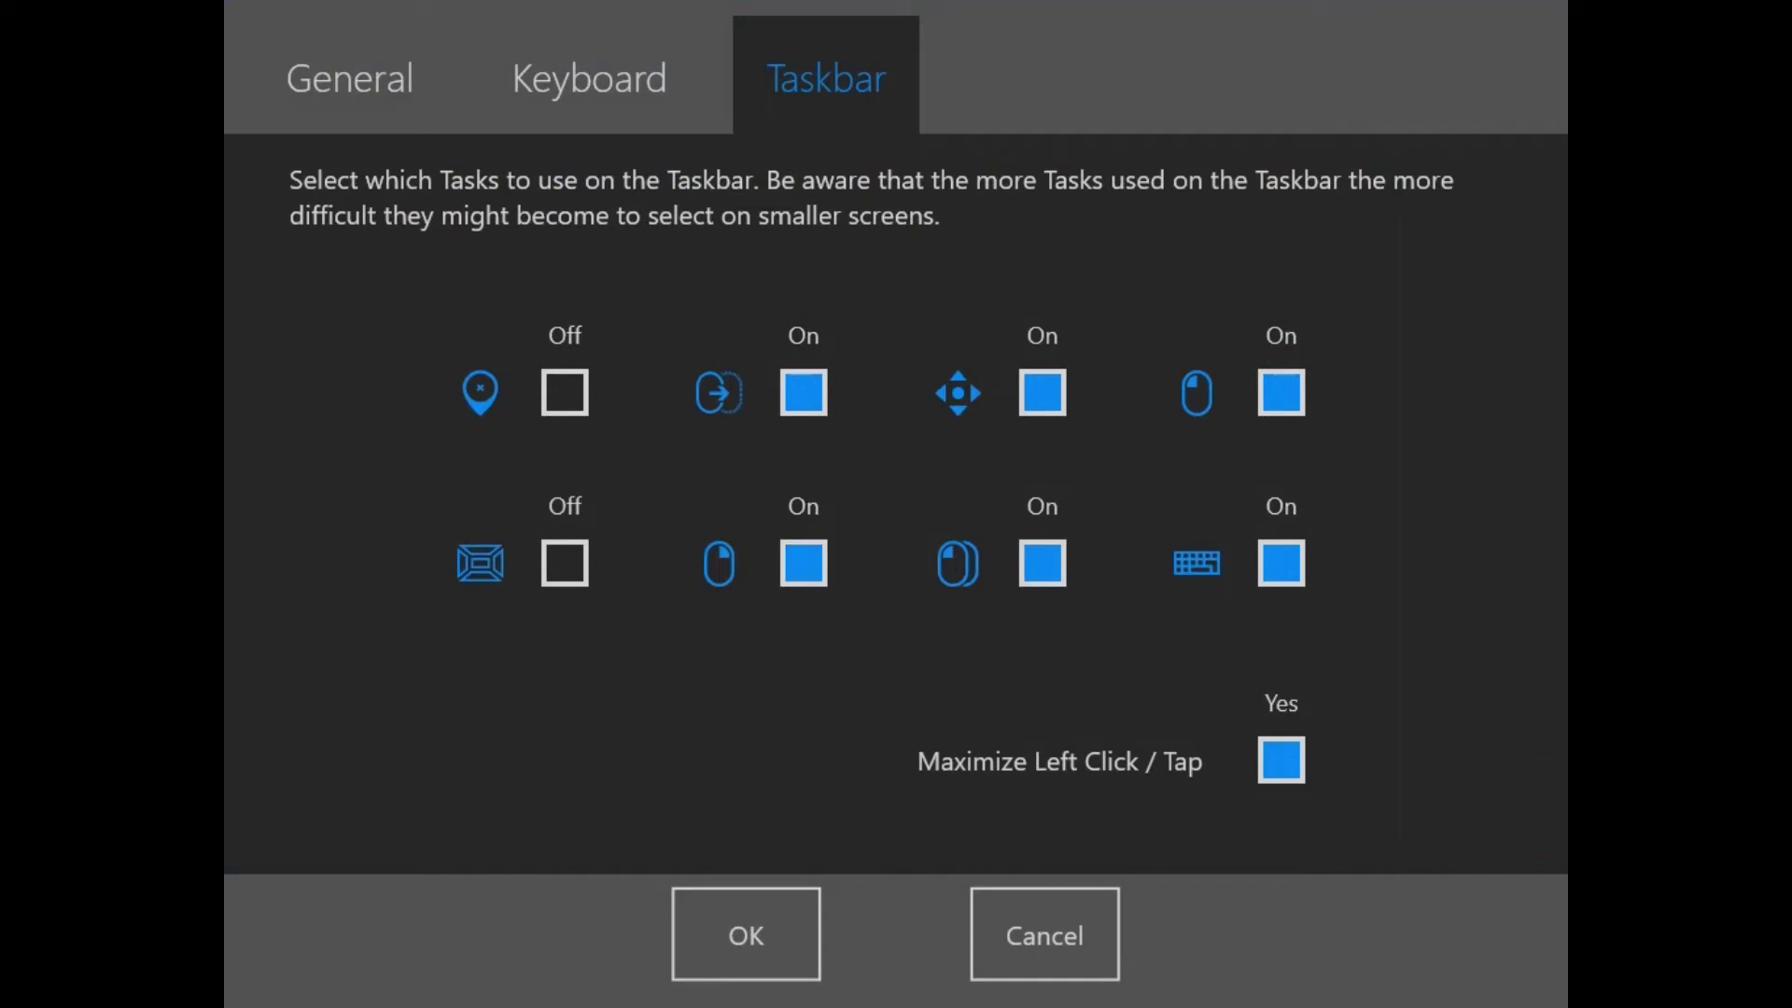
pyautogui.press('space')
pyautogui.press('space')
# In the keyboard settings, turn Word Prediction off and back on
pyautogui.click(590, 78)
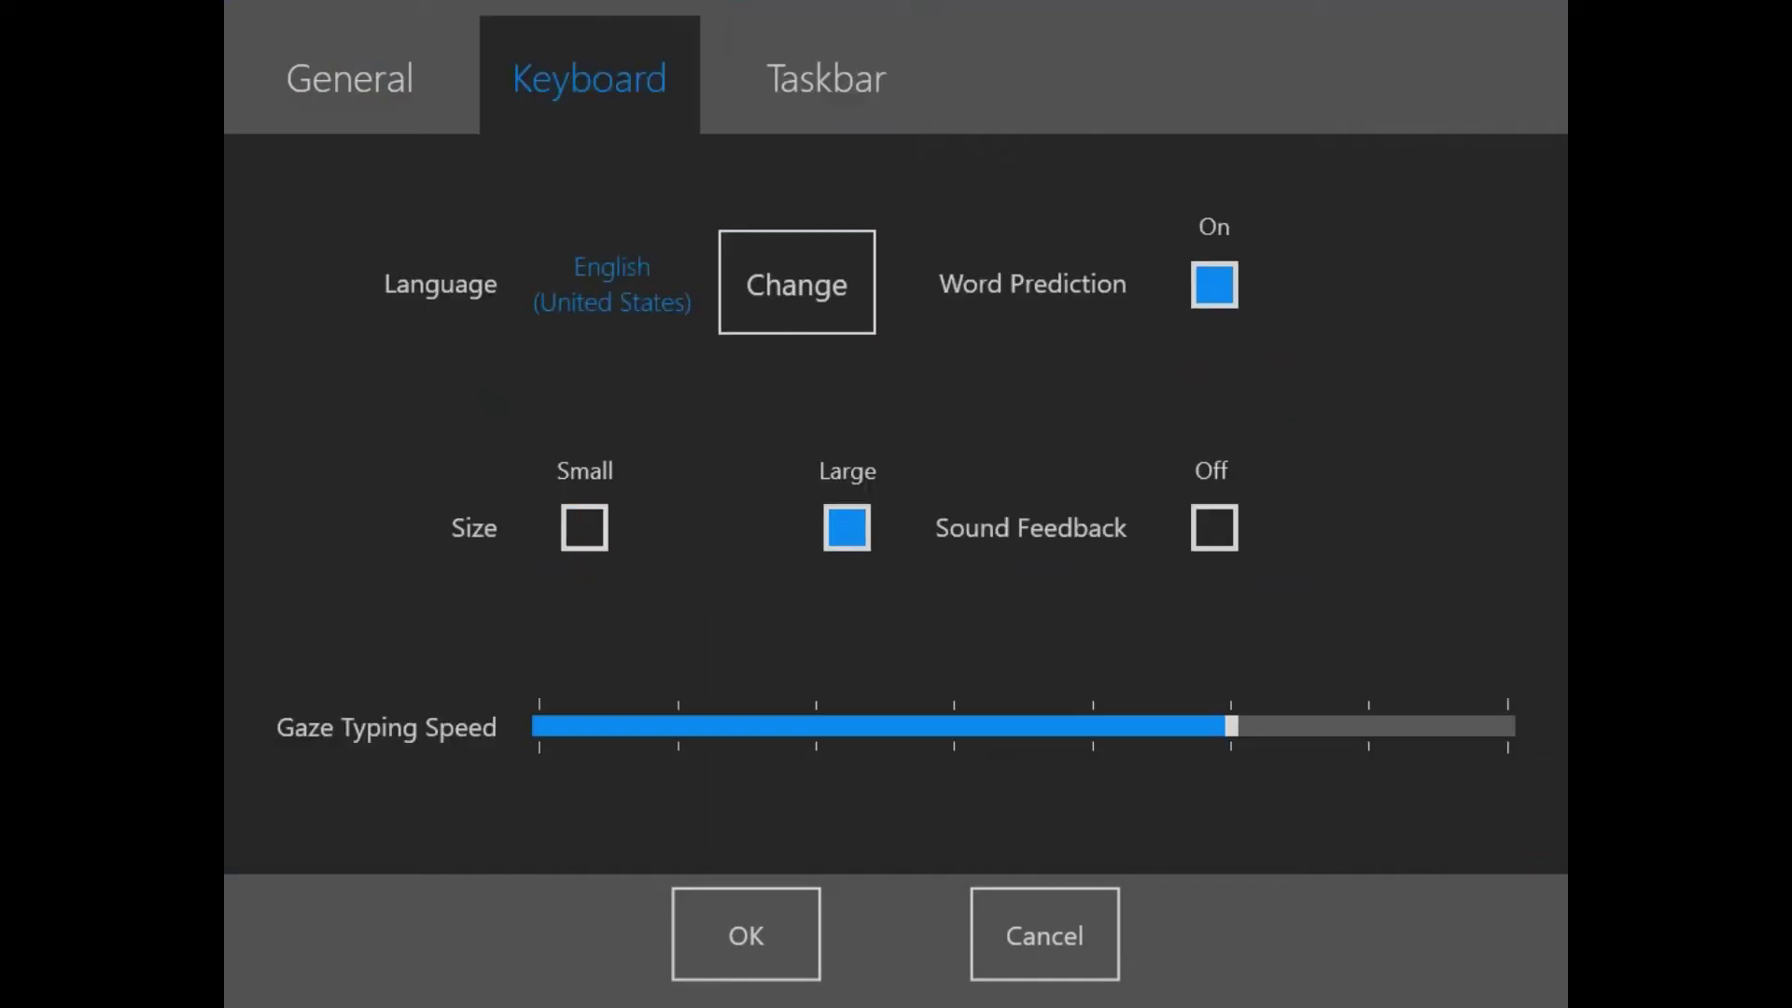
pyautogui.click(1214, 284)
pyautogui.click(1214, 285)
# In the general settings, try Switch as the selection method and return it to Gaze
pyautogui.click(350, 79)
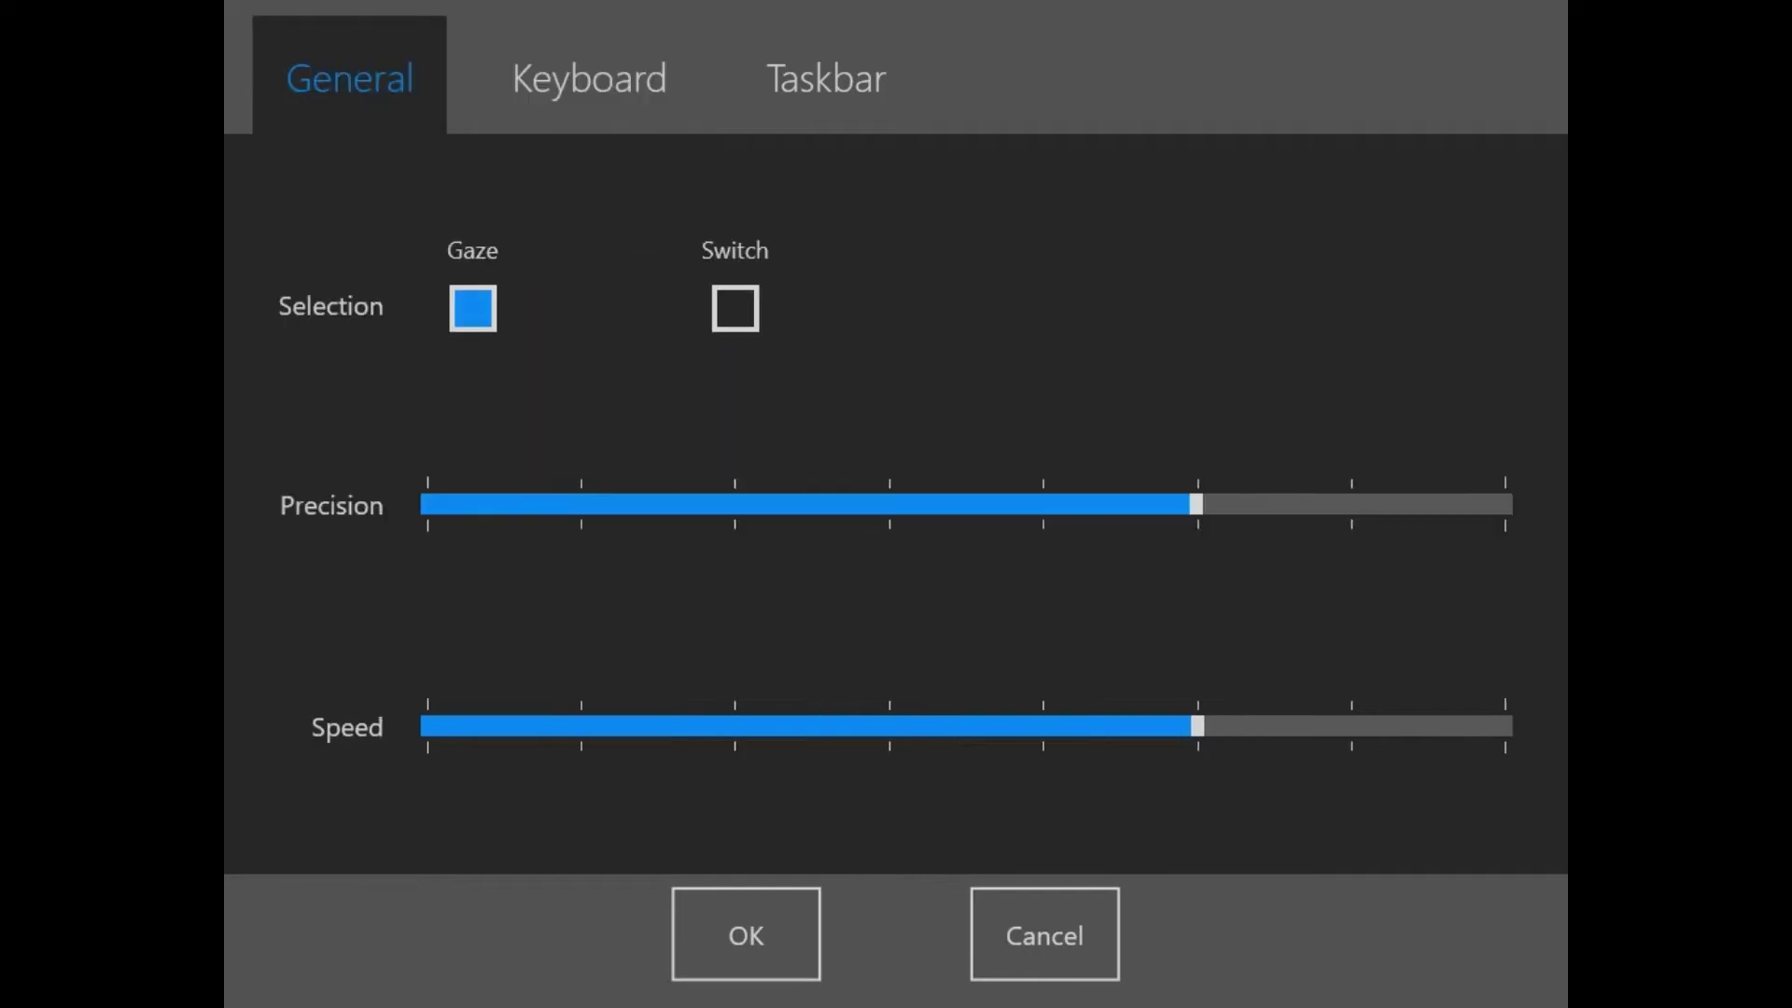
pyautogui.press('space')
pyautogui.hotkey('shift', 'Tab')
pyautogui.press('space')
# Try Precision and Speed at the third mark and at maximum, and return both sliders to the sixth mark
pyautogui.click(736, 504)
pyautogui.click(735, 725)
pyautogui.click(1504, 504)
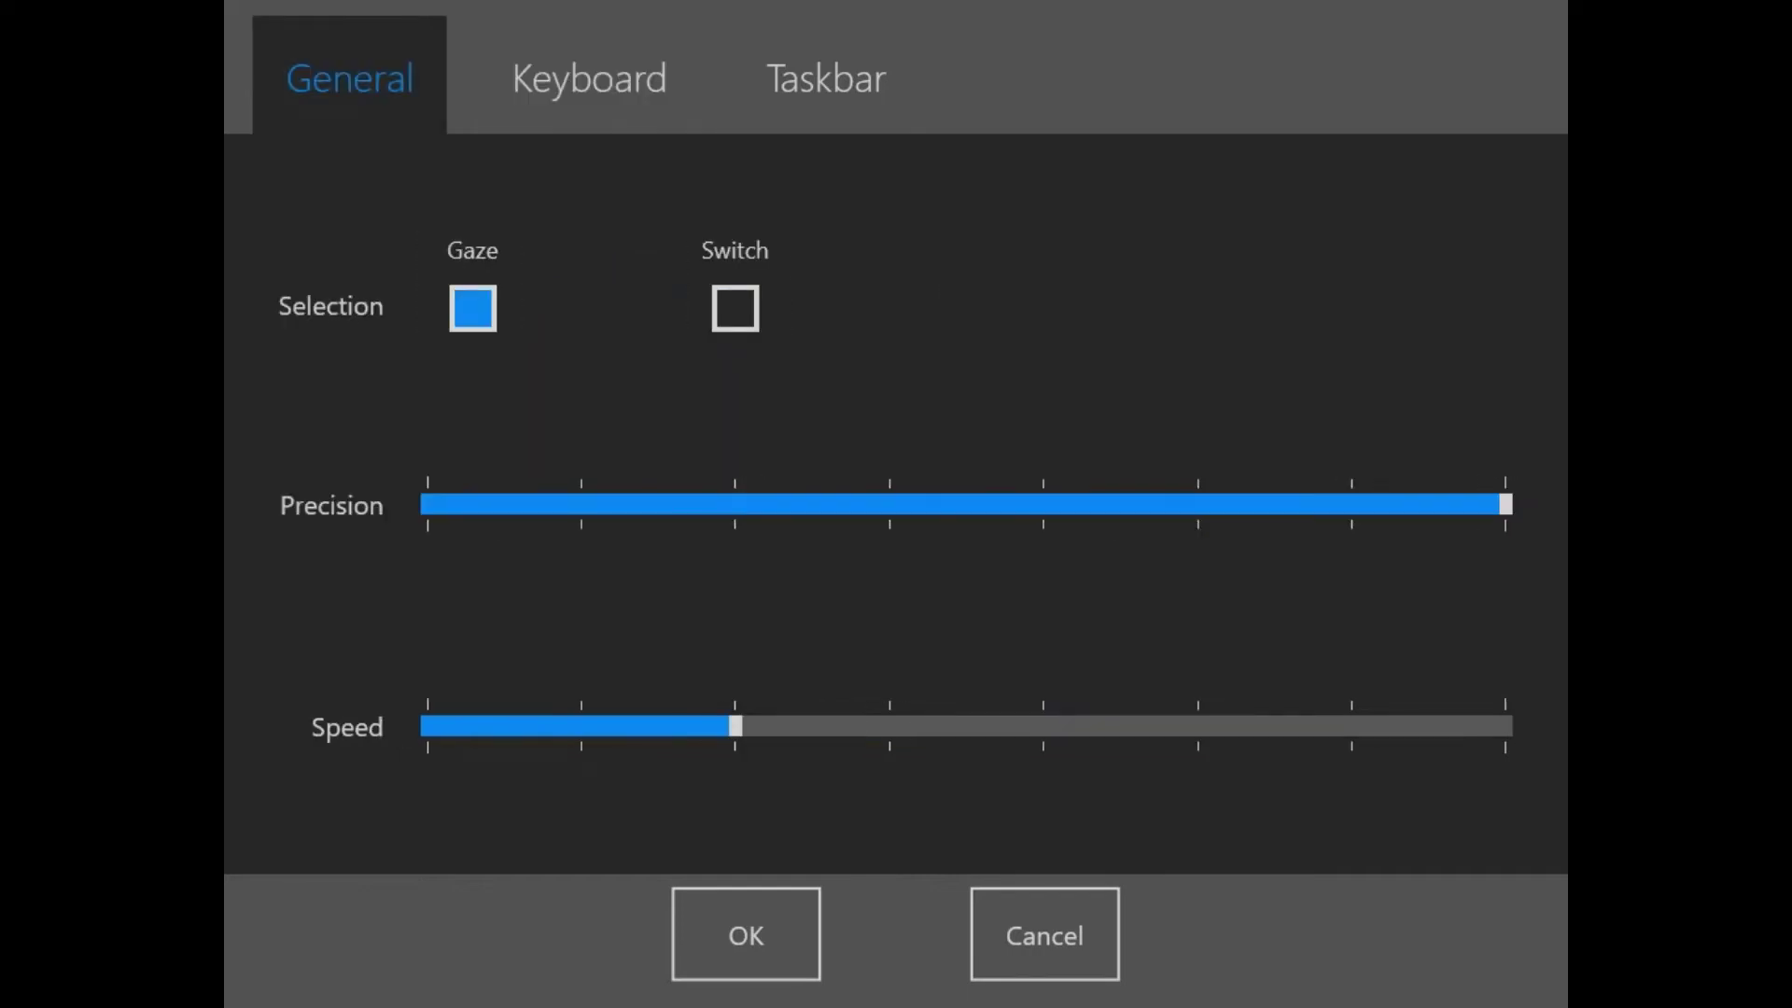
pyautogui.click(1506, 725)
pyautogui.click(1197, 503)
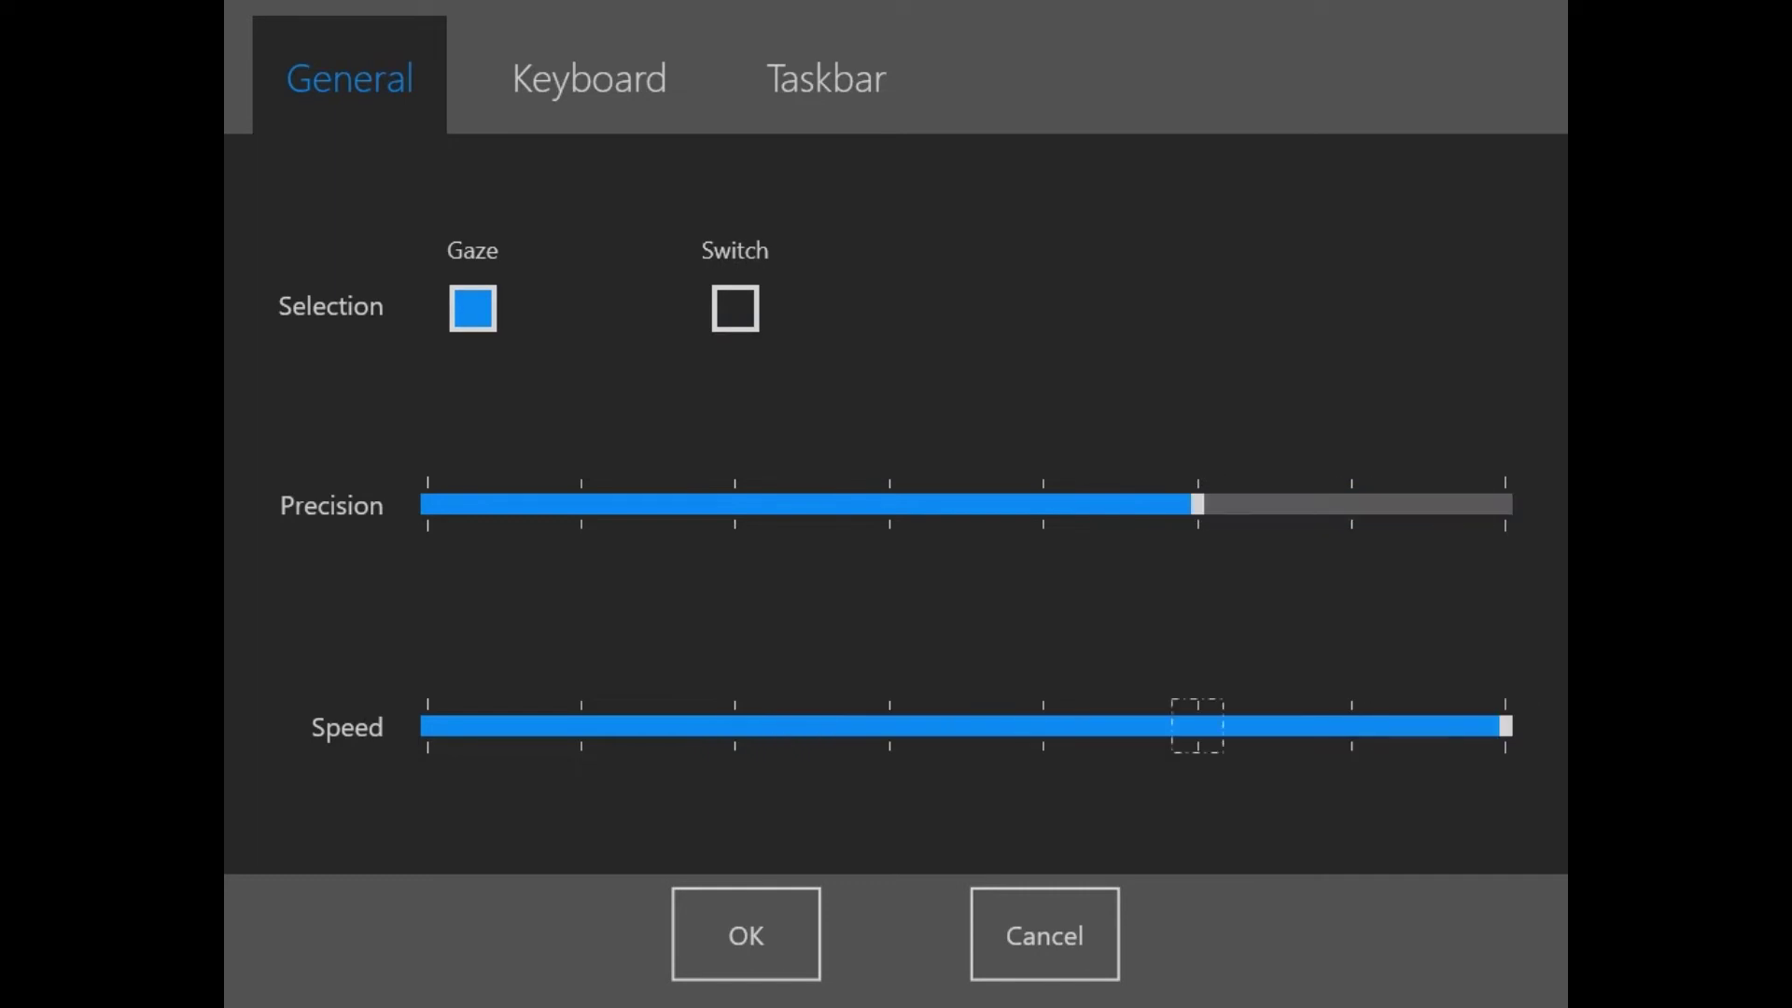
pyautogui.click(1197, 725)
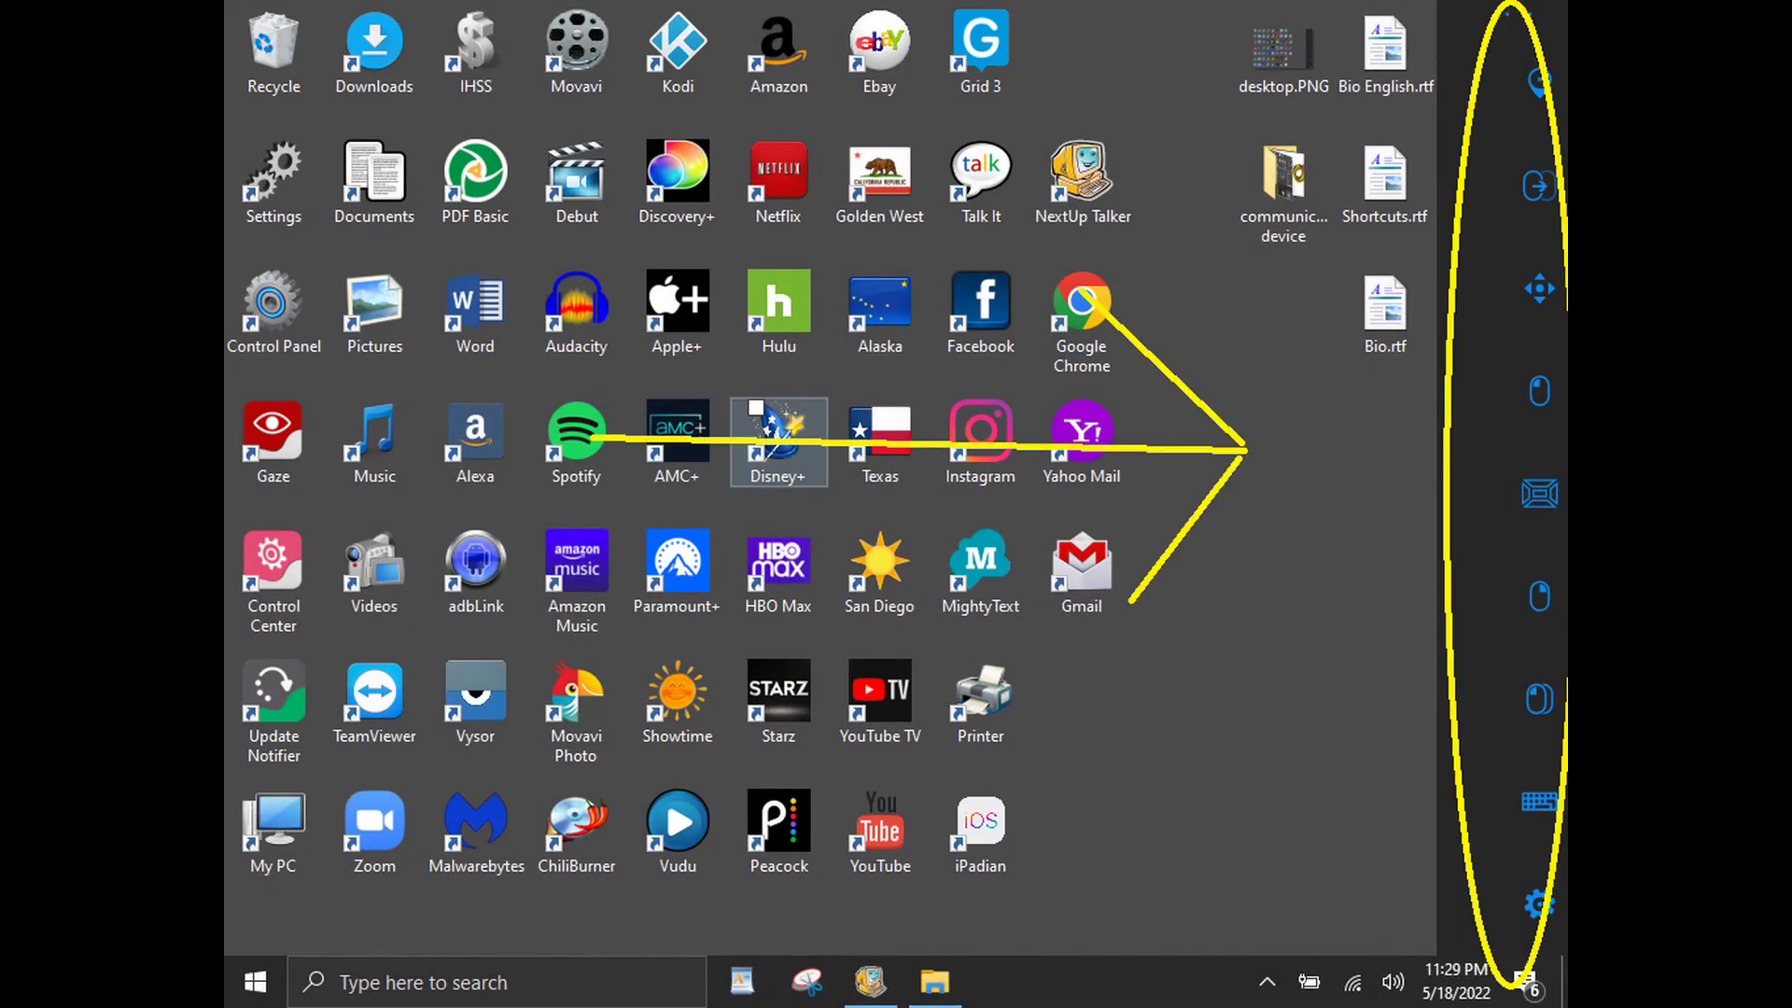
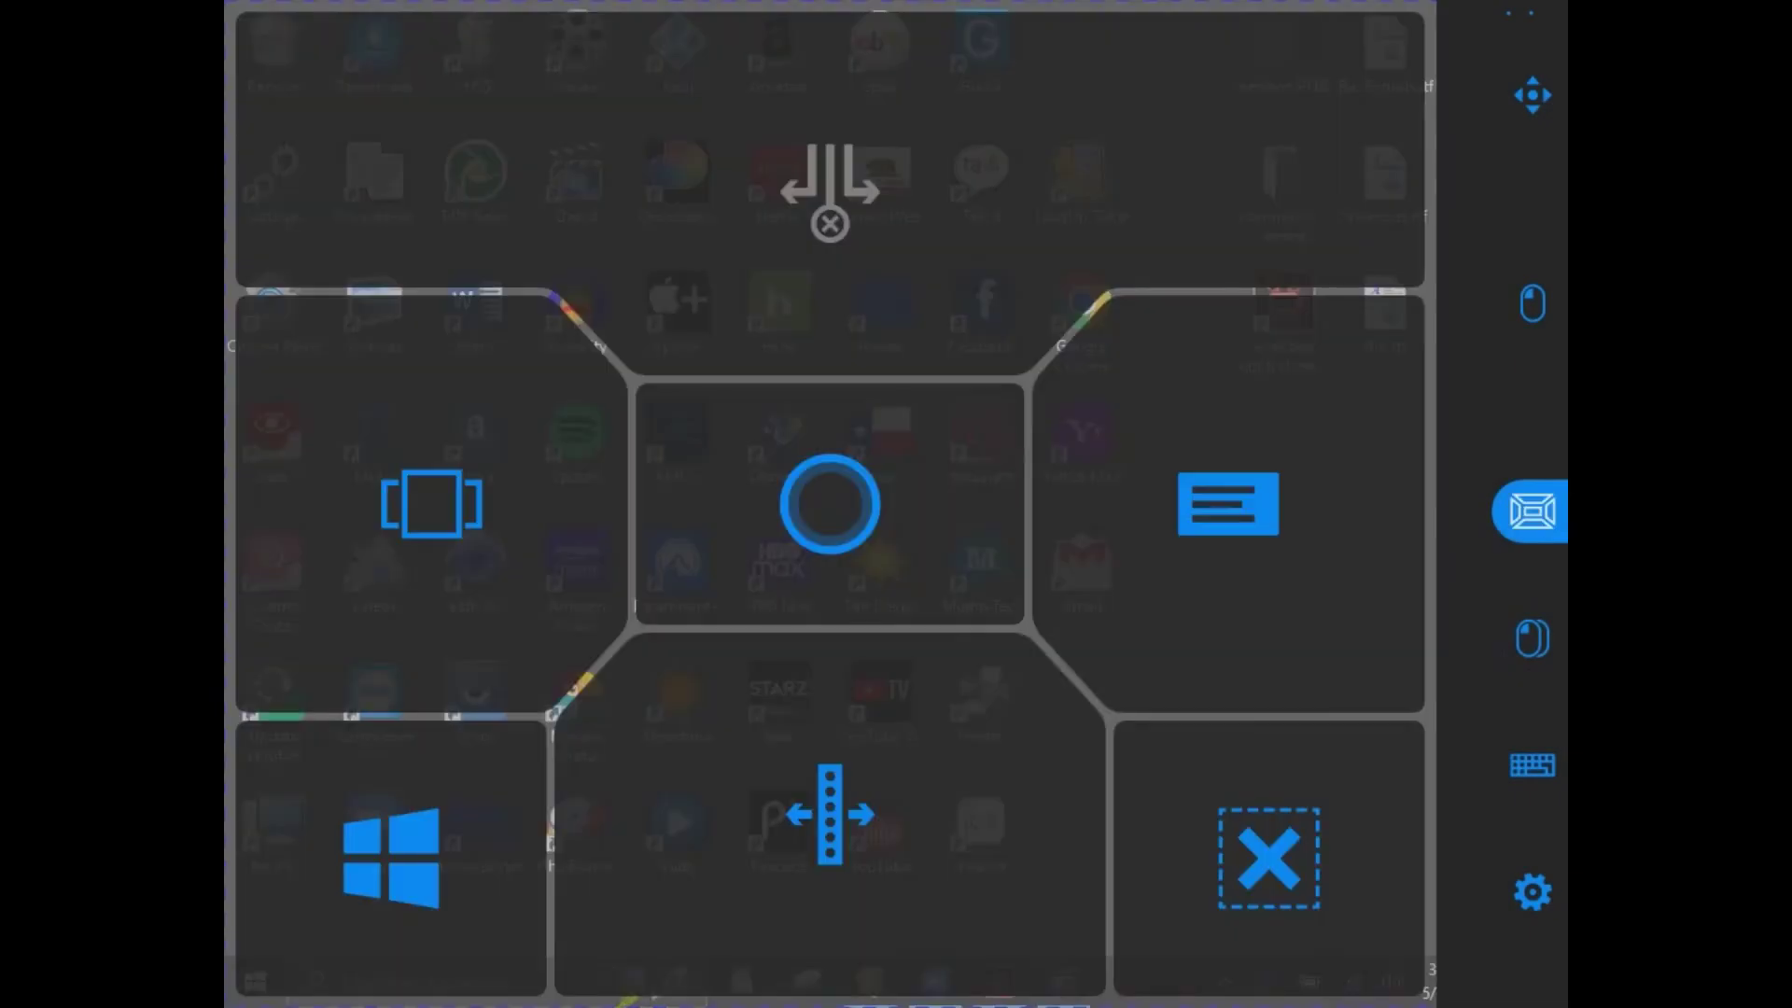
# Dock the Windows Control Taskbar along the left edge of the screen
pyautogui.click(1268, 858)
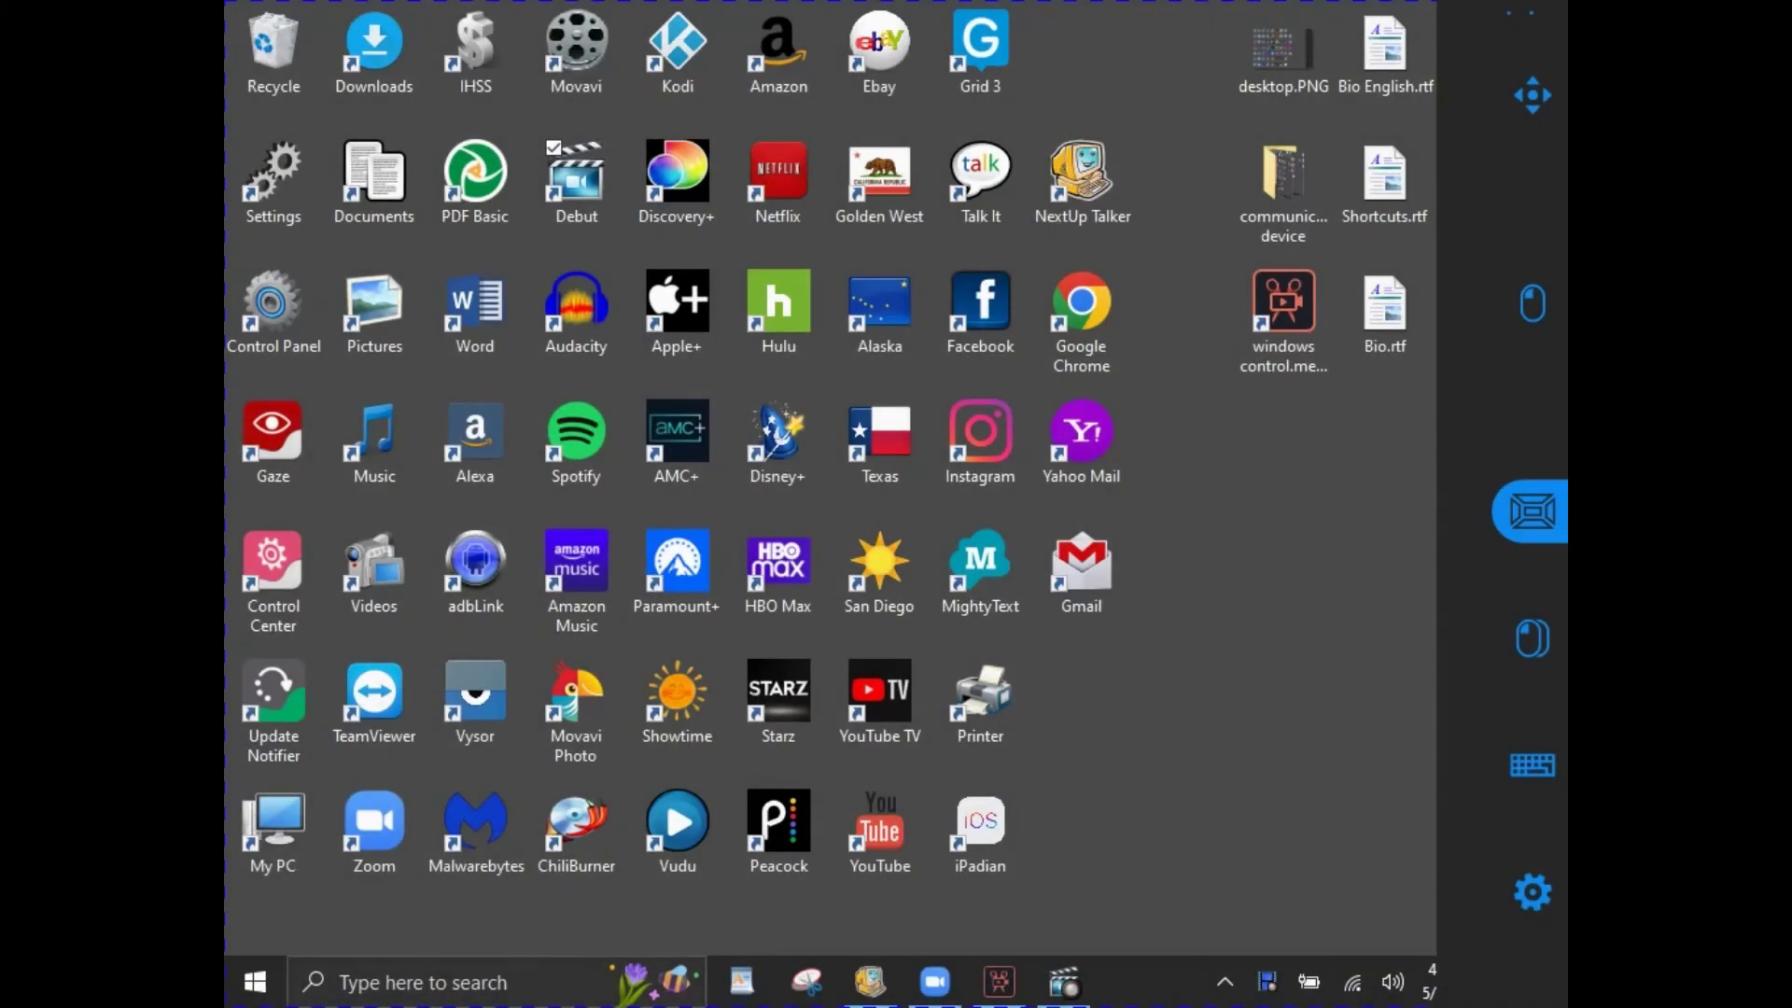
pyautogui.click(1531, 510)
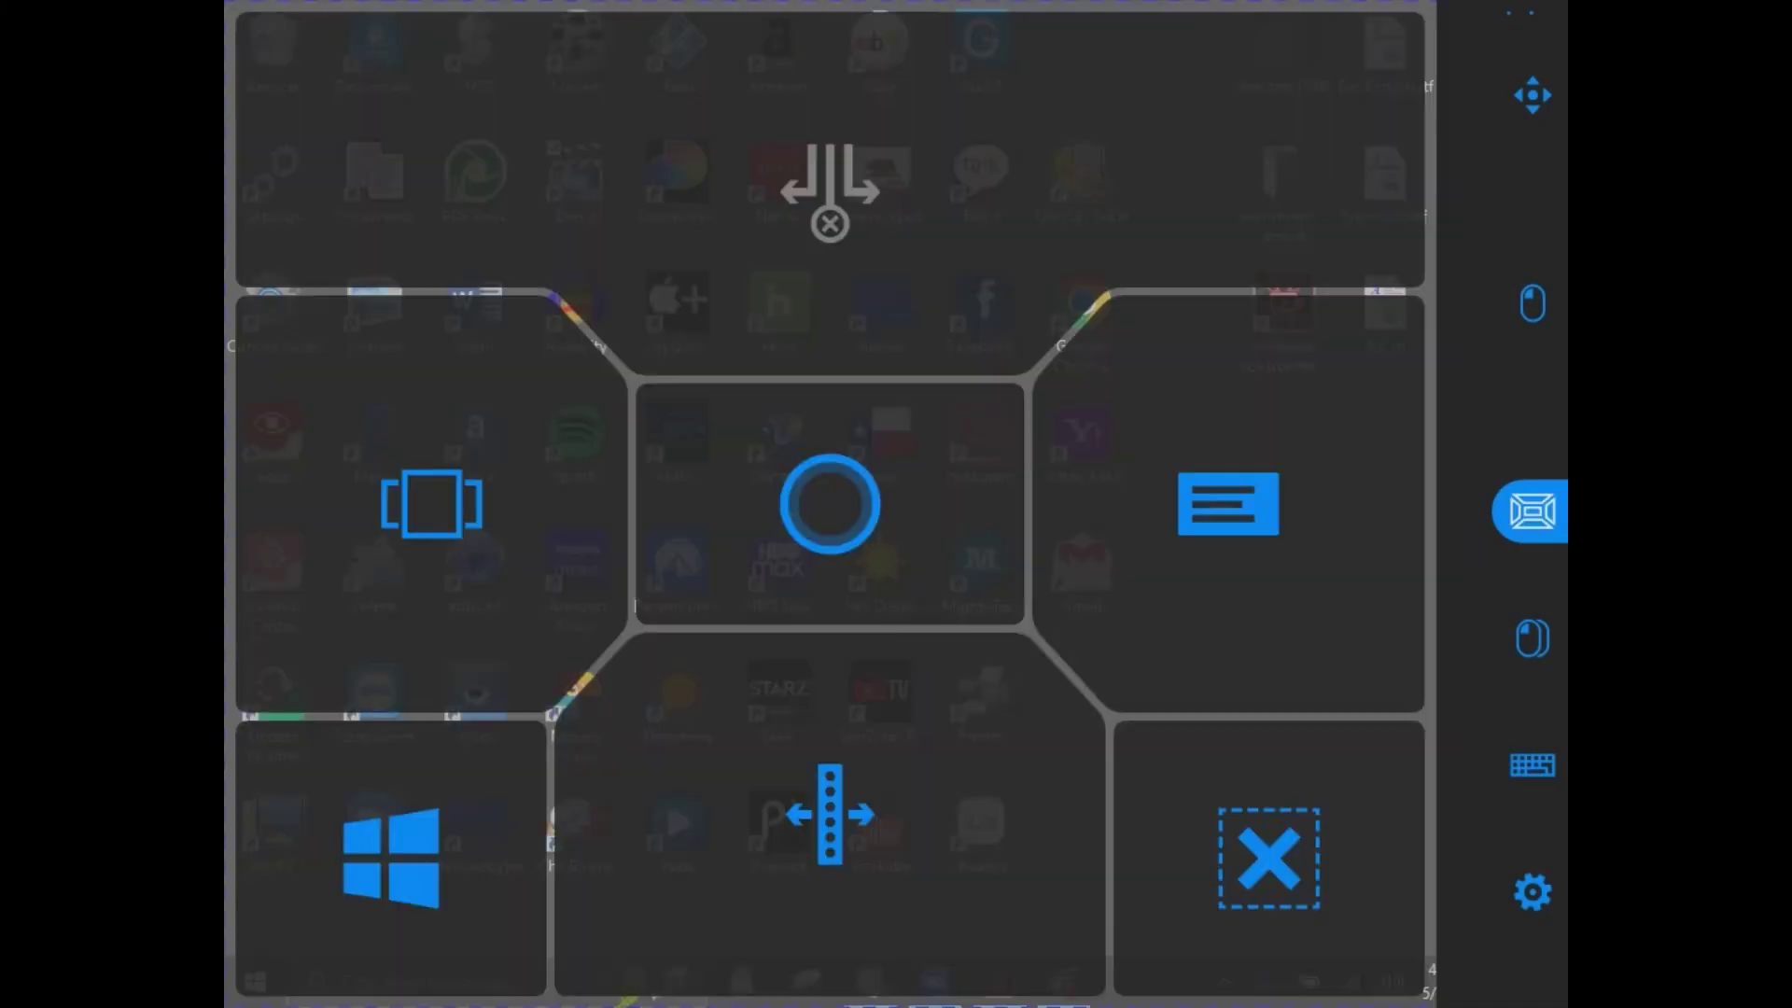
pyautogui.click(829, 814)
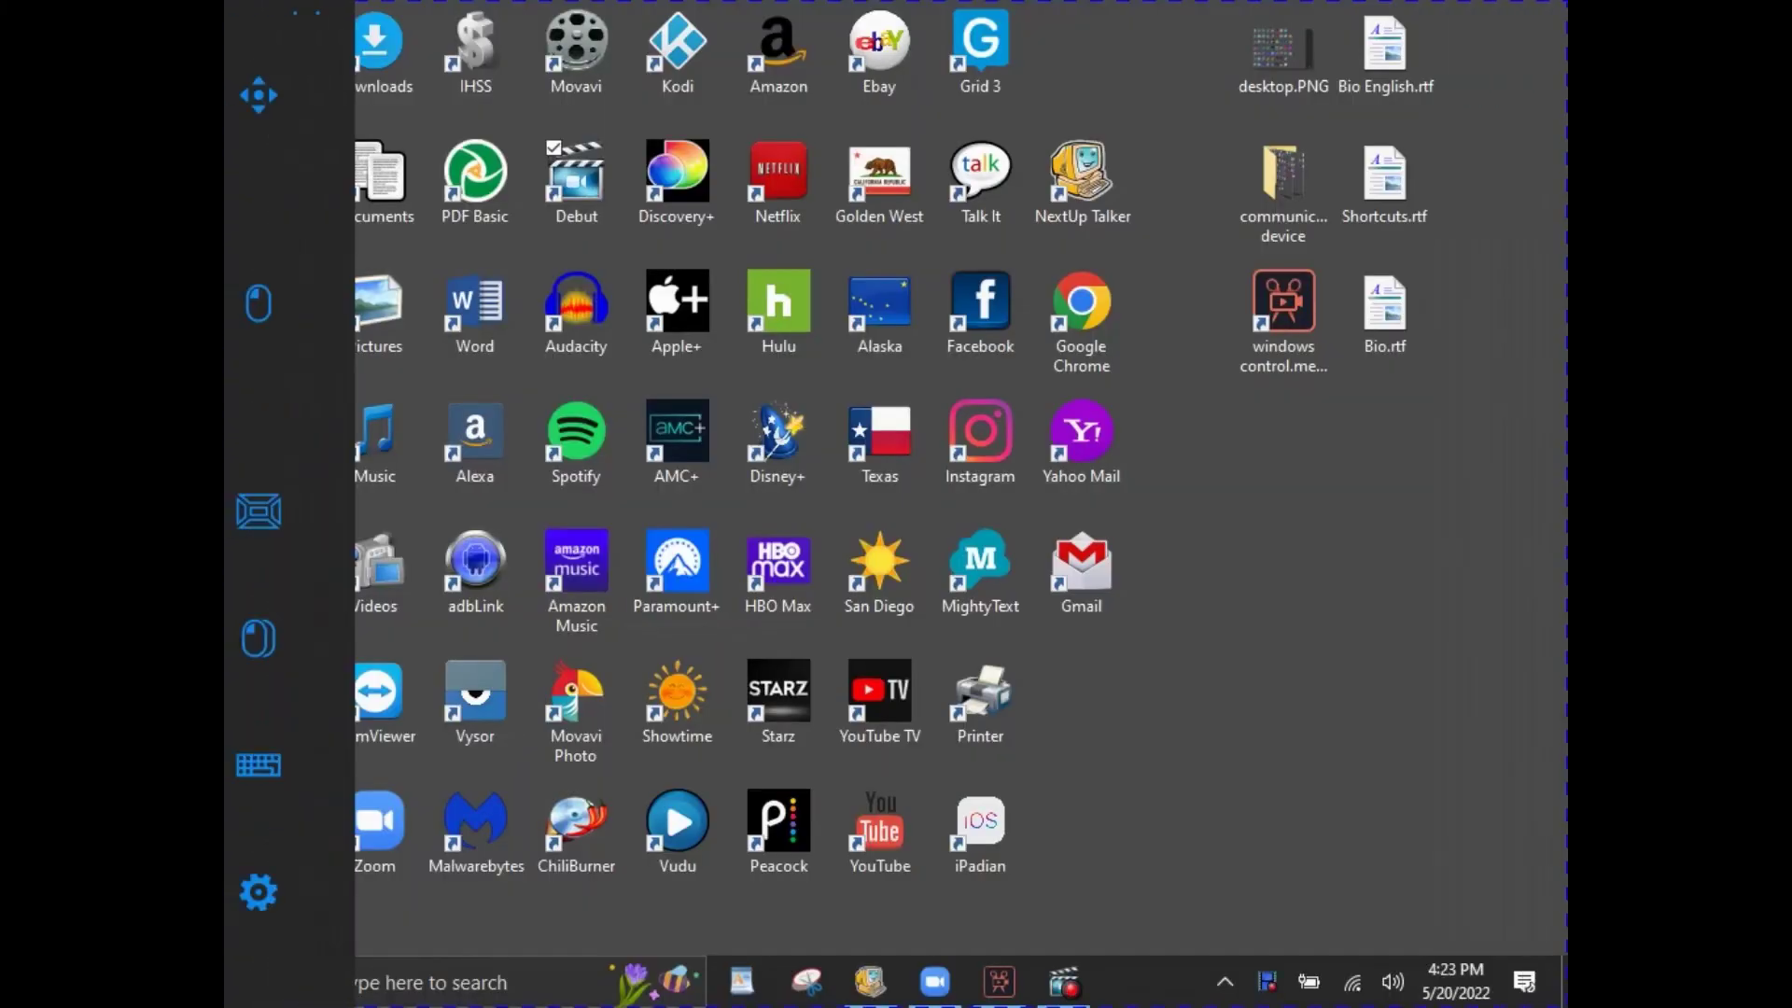
# Return the Windows Control Taskbar to the right edge of the screen
pyautogui.click(258, 510)
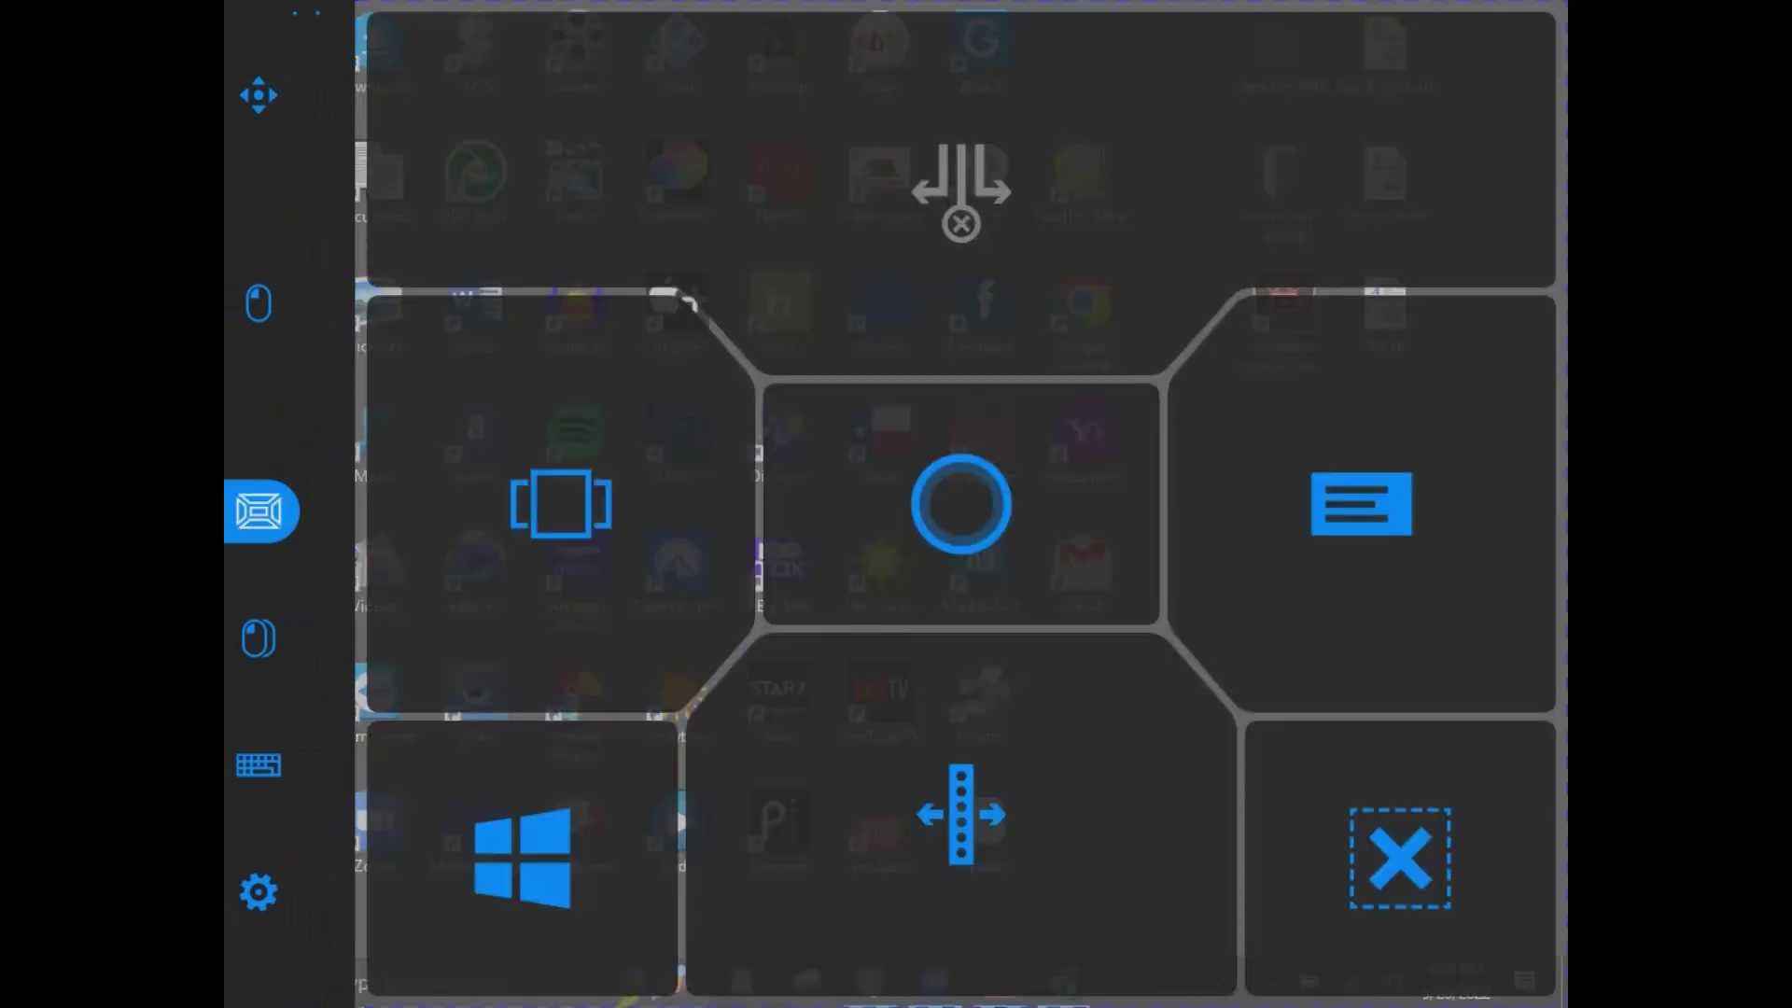
pyautogui.click(961, 814)
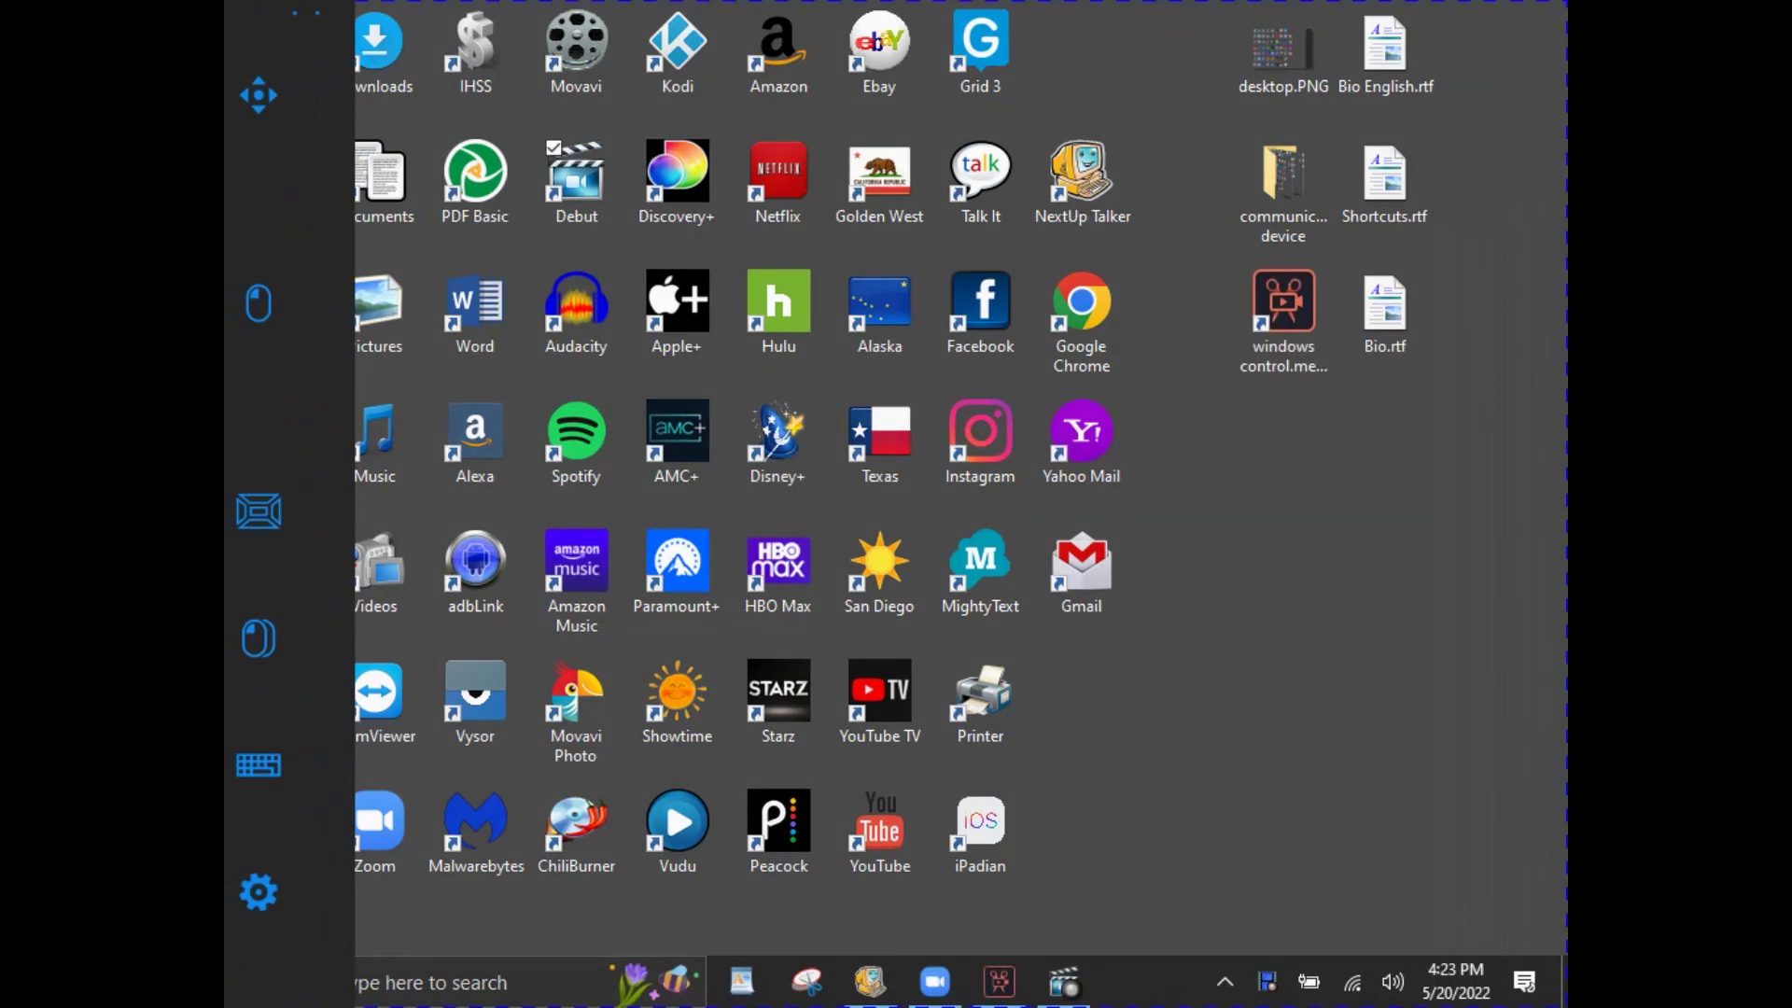
pyautogui.click(259, 511)
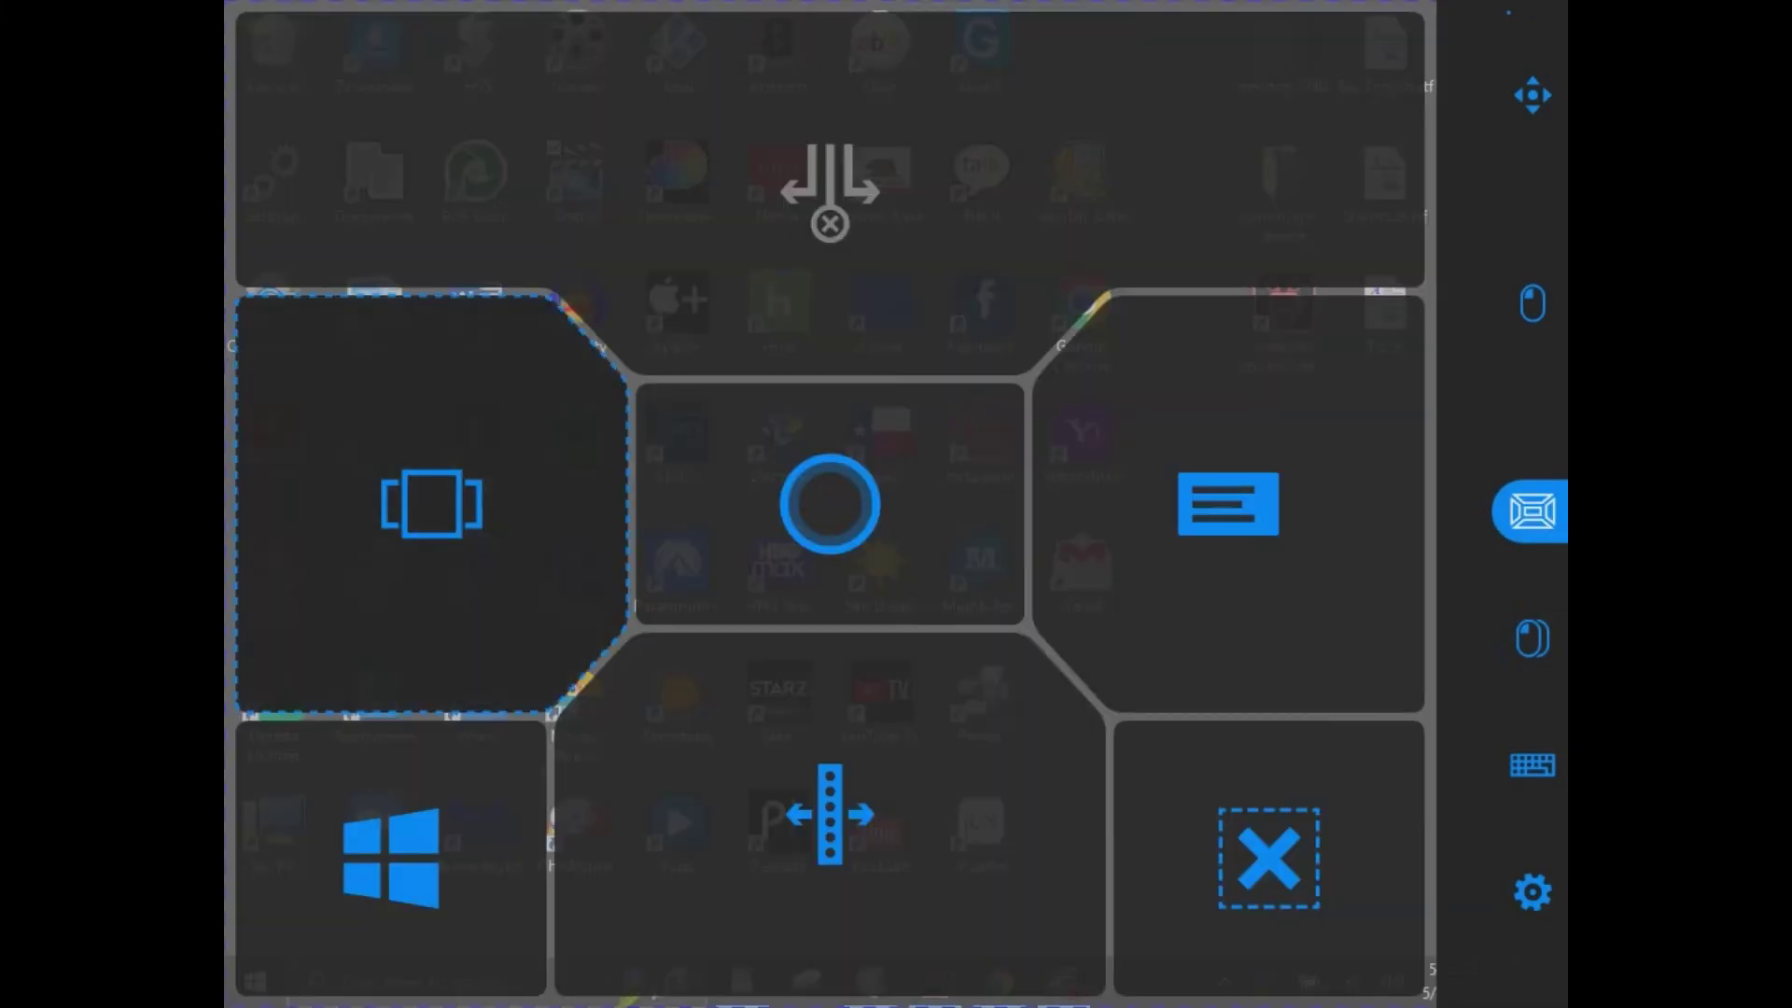
# Open Task View to show all open application windows
pyautogui.press('super+Tab')
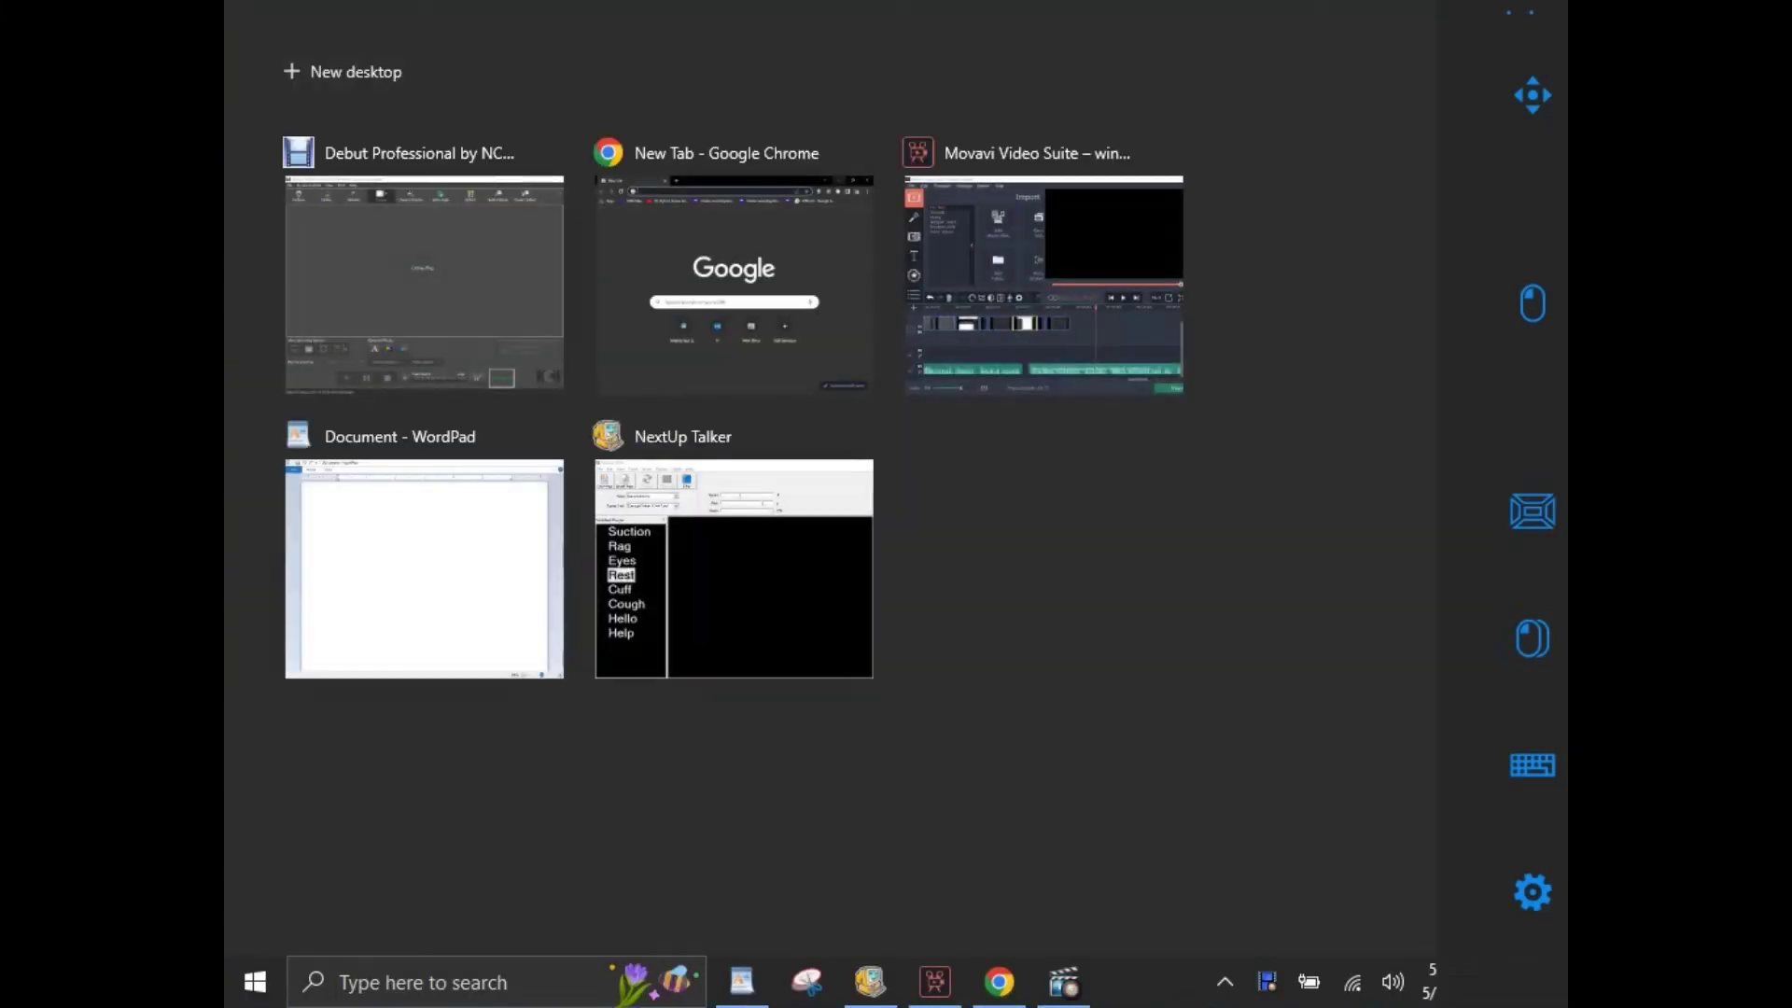